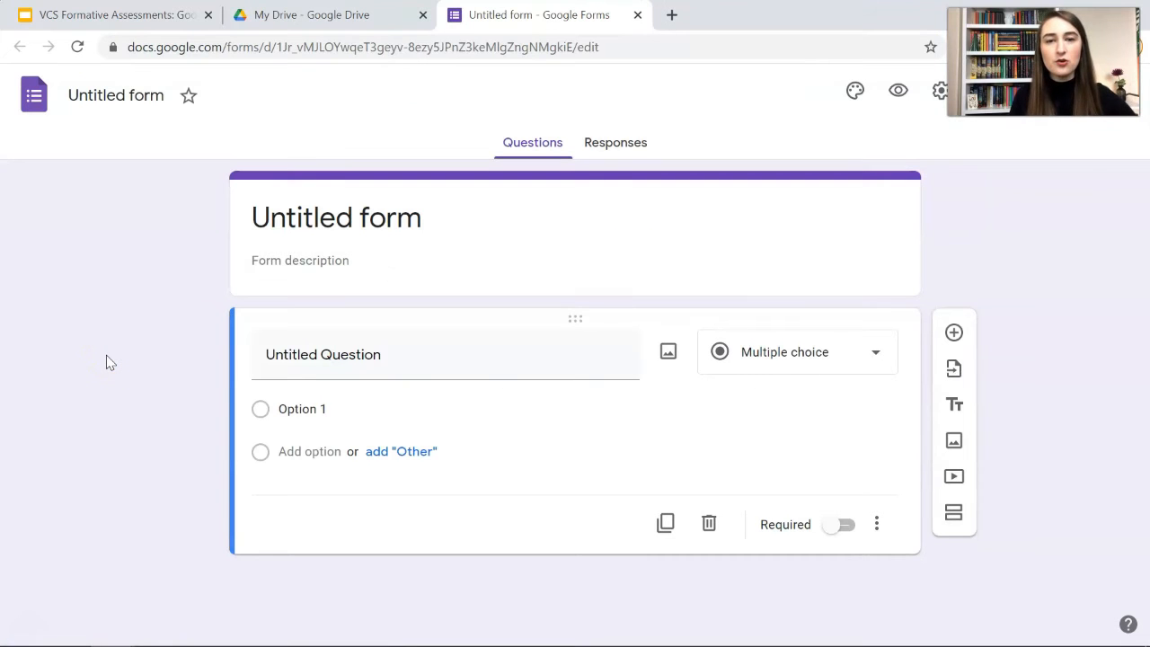
Title the form "Title!" and give the form file the same name
left_click(356, 217)
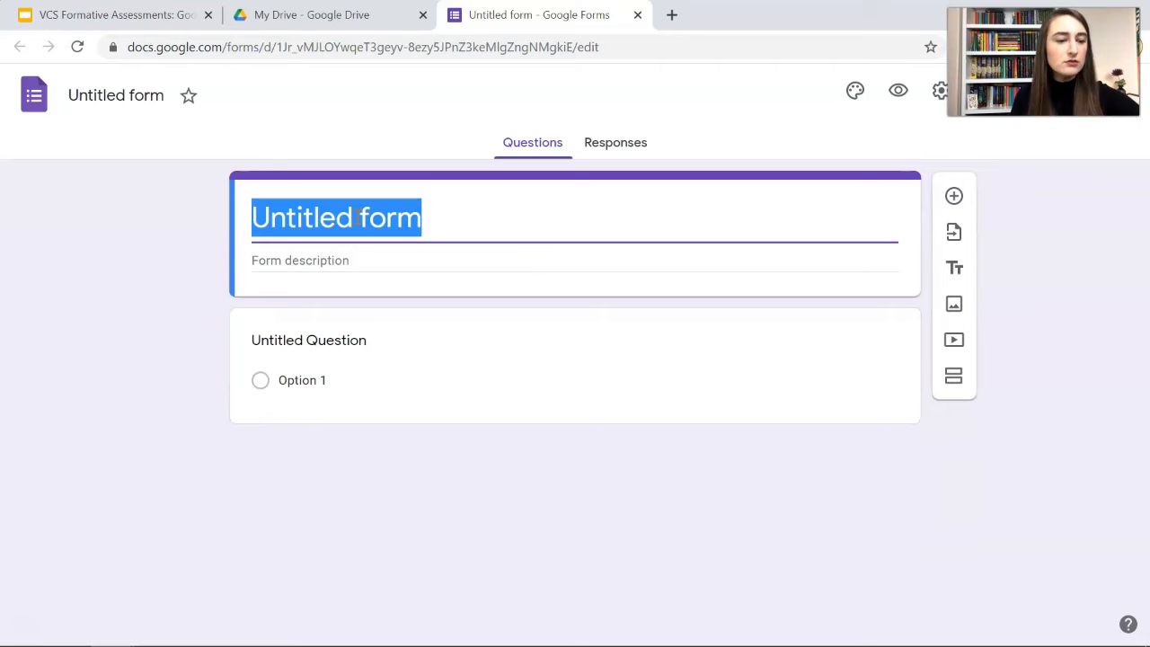
type("Title!")
left_click(147, 266)
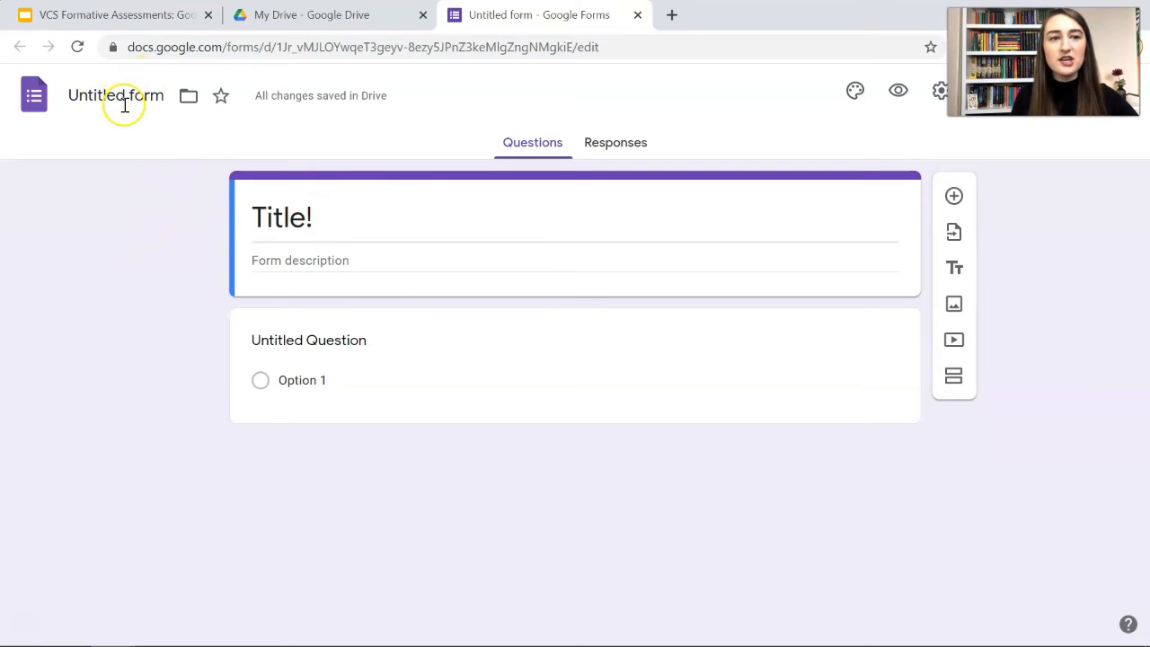
left_click(124, 105)
left_click(129, 203)
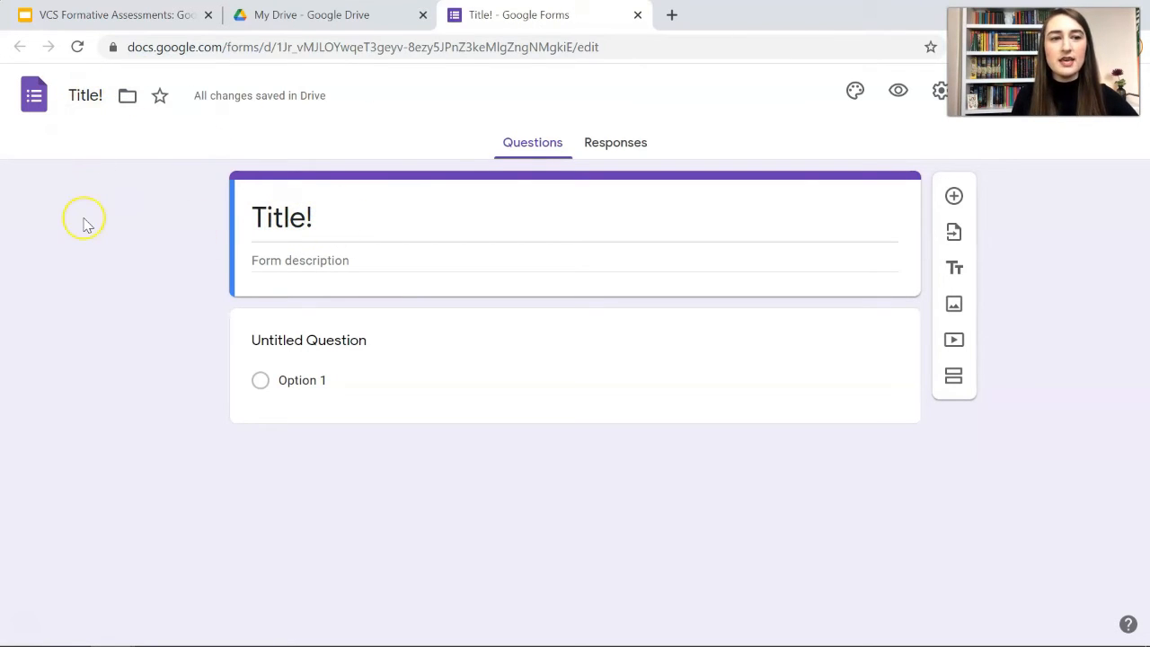
Look for the form file in My Drive, and return to the form editor
left_click(314, 15)
scroll(348, 554, "down", 2)
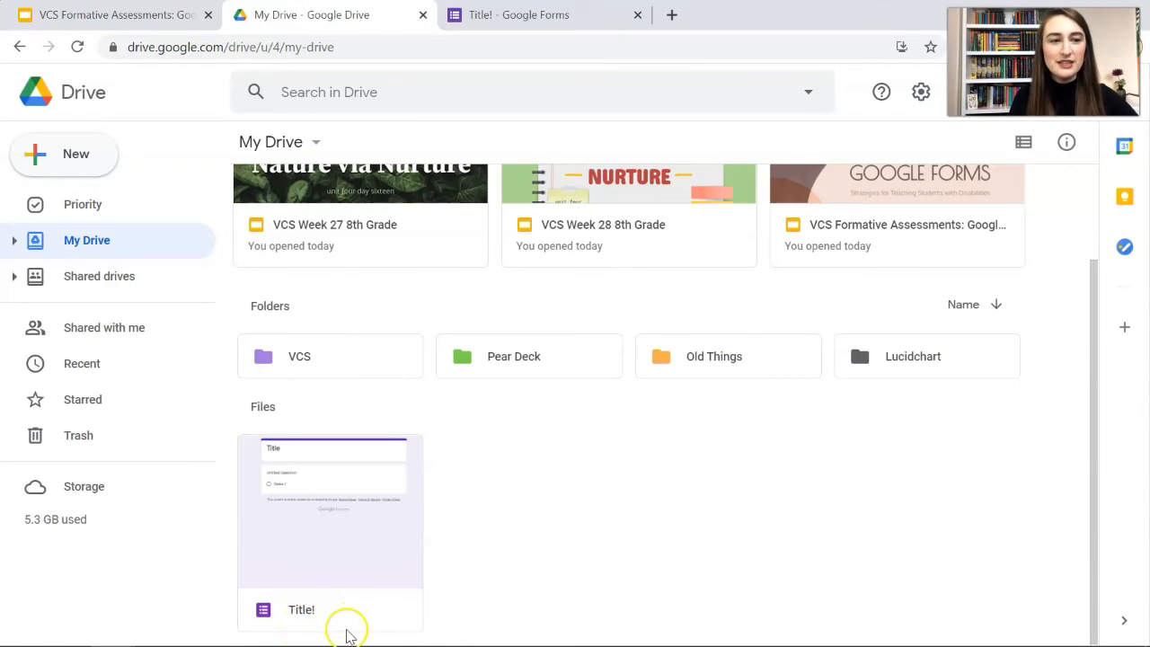
scroll(311, 626, "up", 2)
left_click(519, 16)
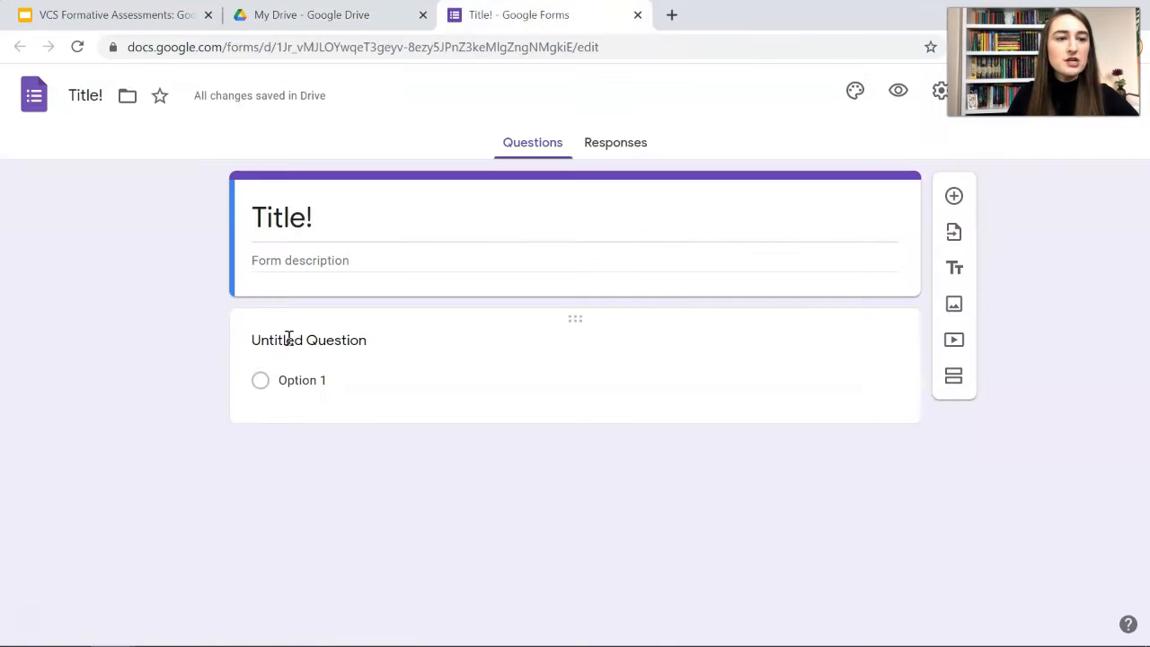
Turn the first question into a required short-answer question reading "What is your name?", and add another question to the form
left_click(438, 338)
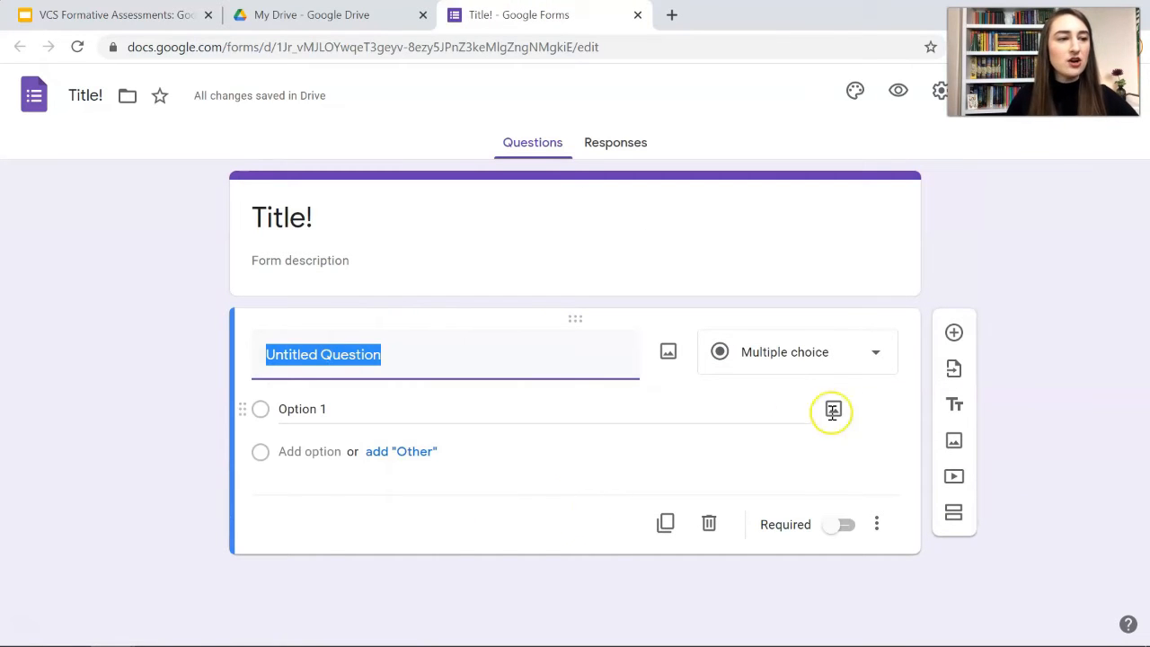
left_click(832, 368)
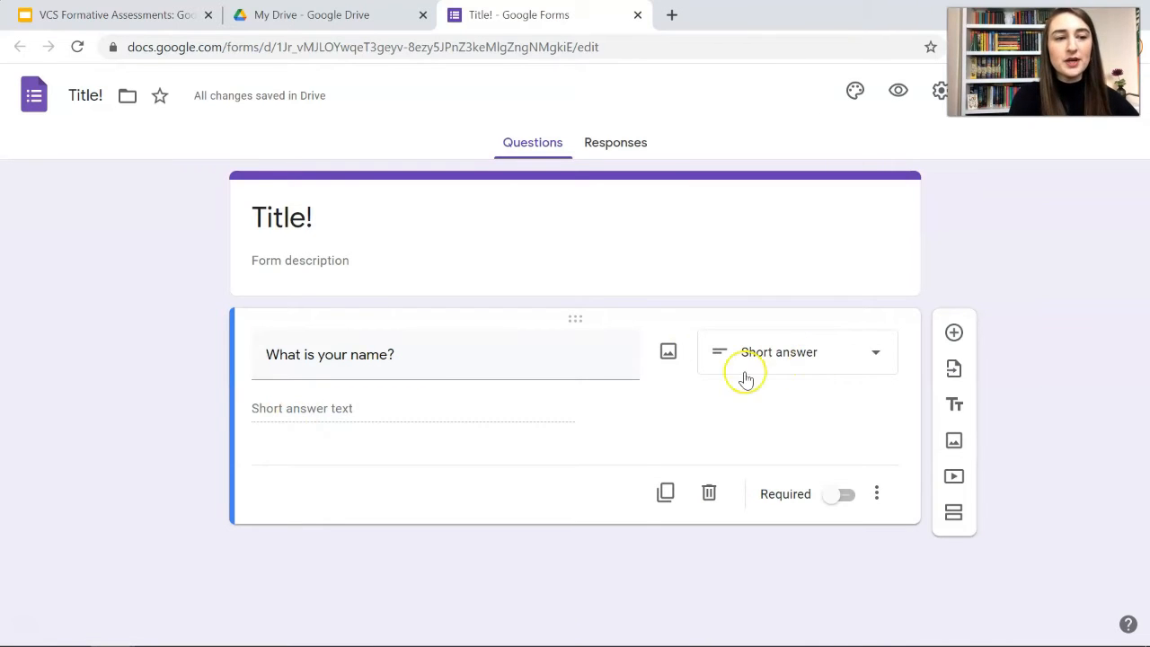
left_click(847, 495)
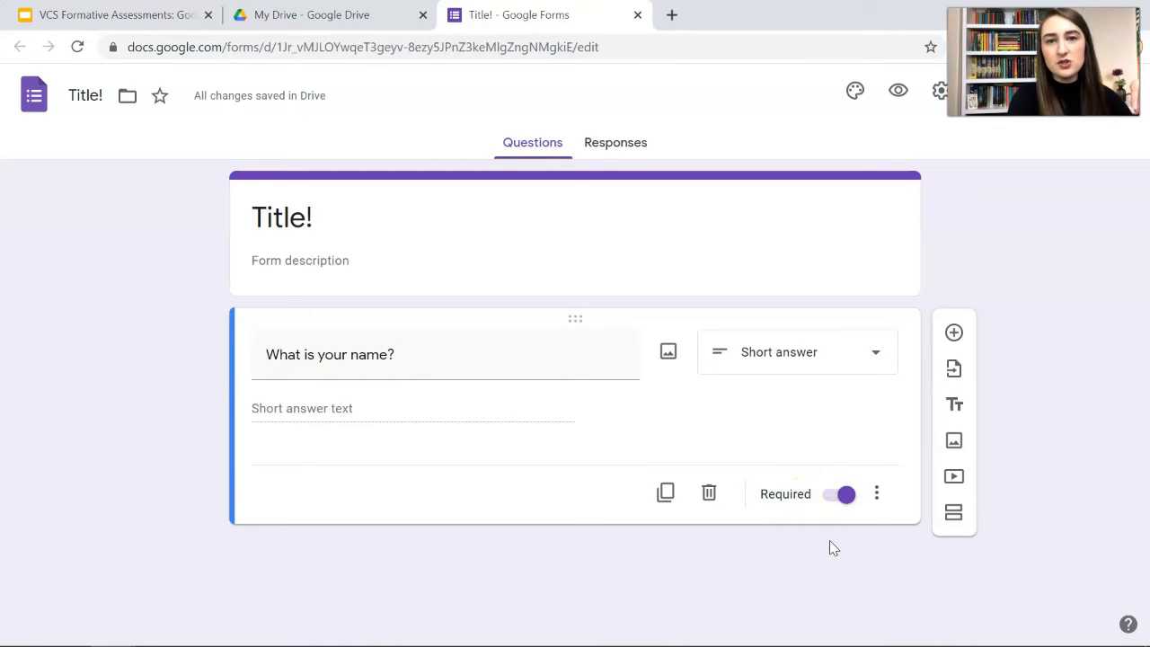
left_click(955, 333)
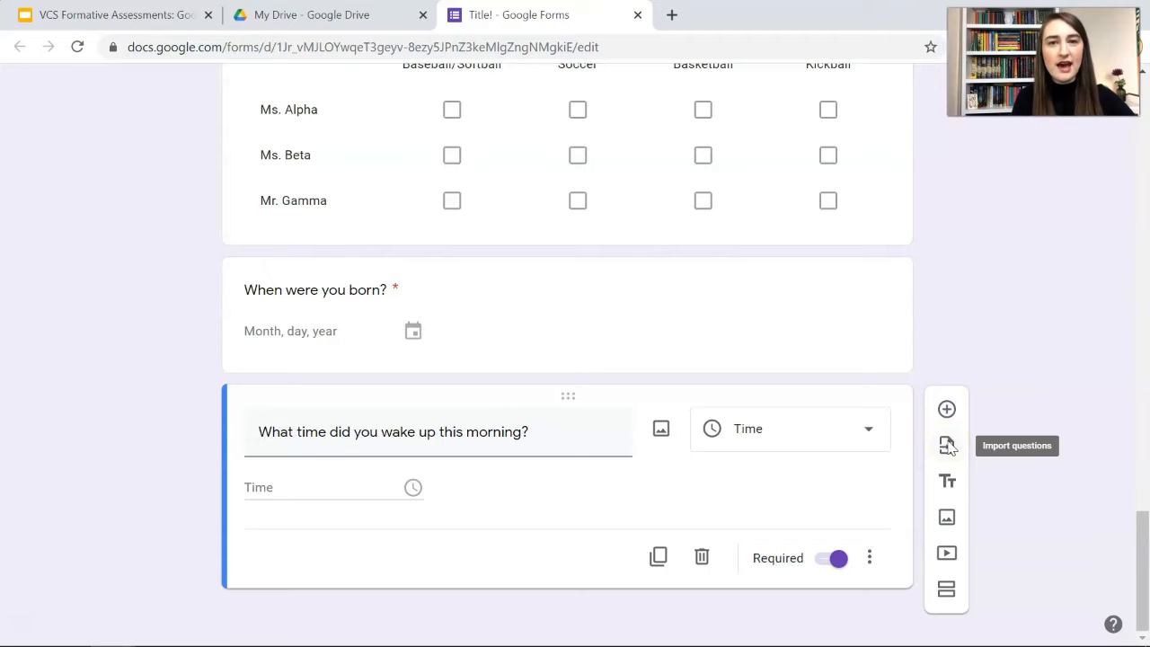
Add a title block reading "Personal Information" directly above the "When were you born?" question
left_click(955, 492)
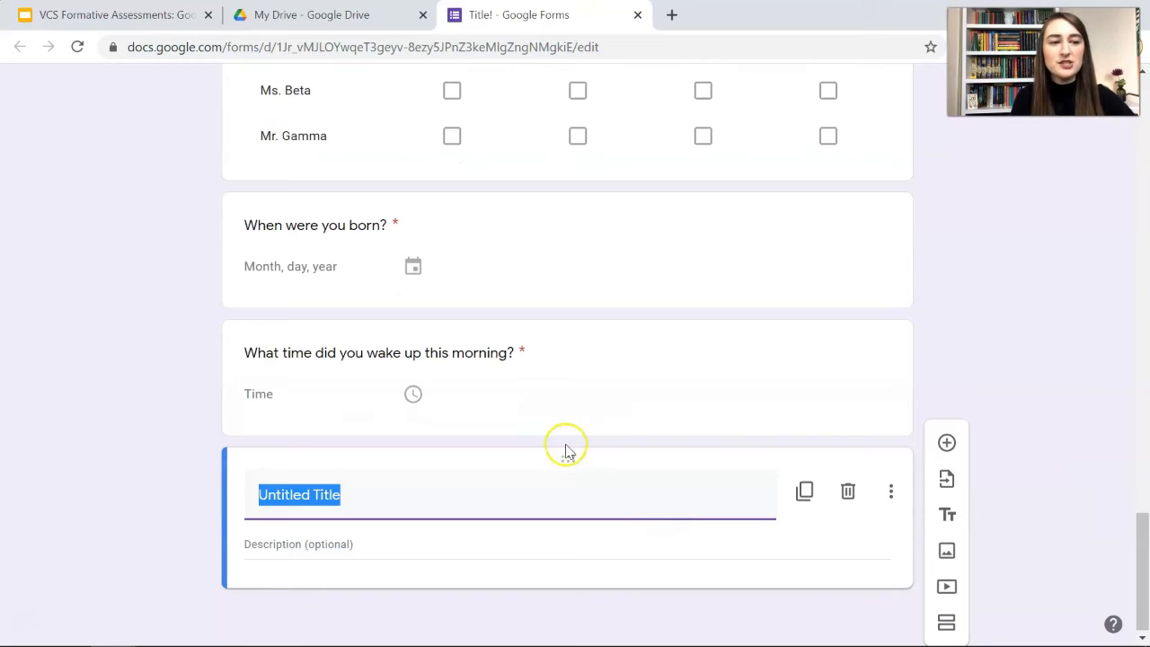
left_click_drag(566, 451, 547, 300)
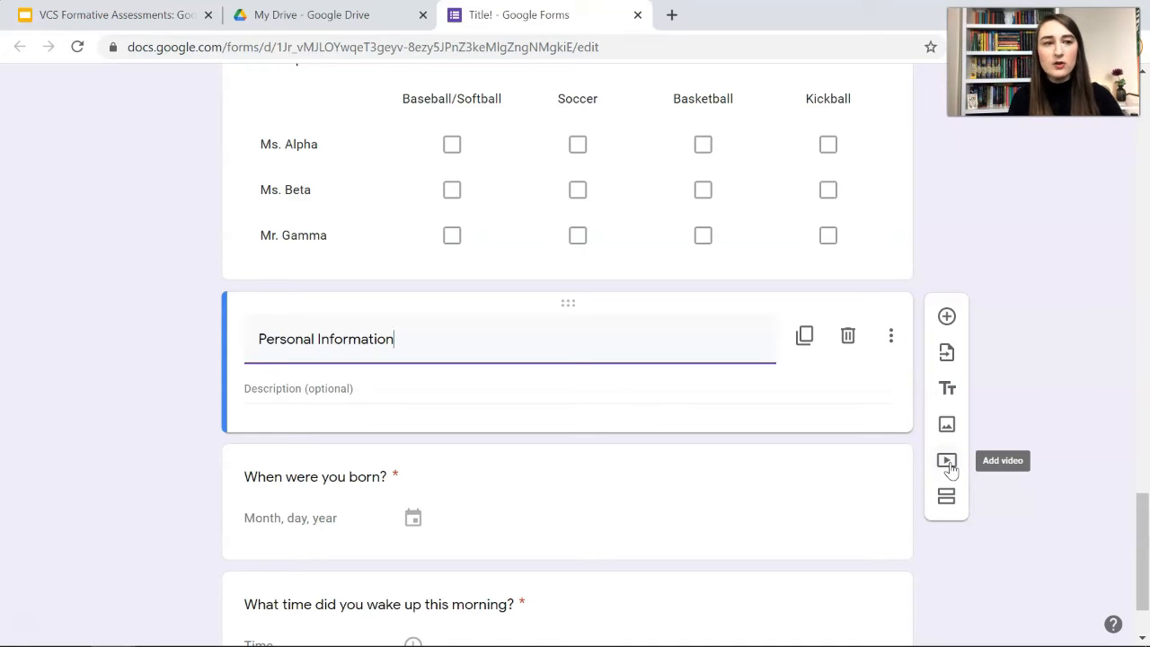
left_click(958, 460)
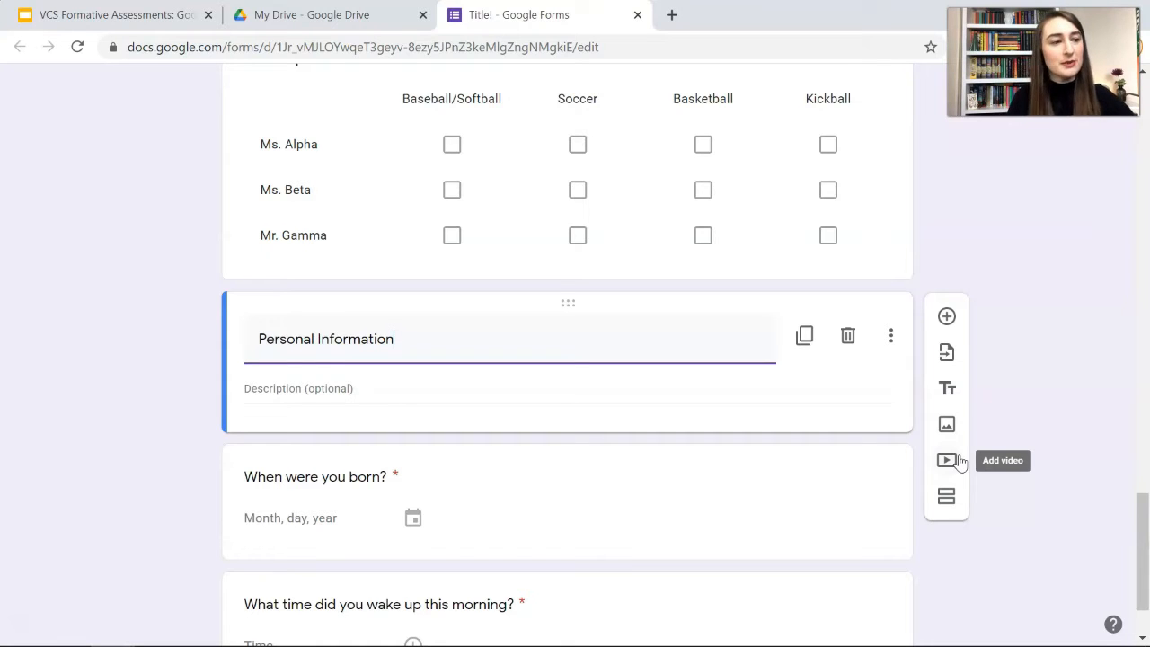
Insert a new section after the "What is your name?" question and title it "Likes & Dislikes"
left_click(949, 506)
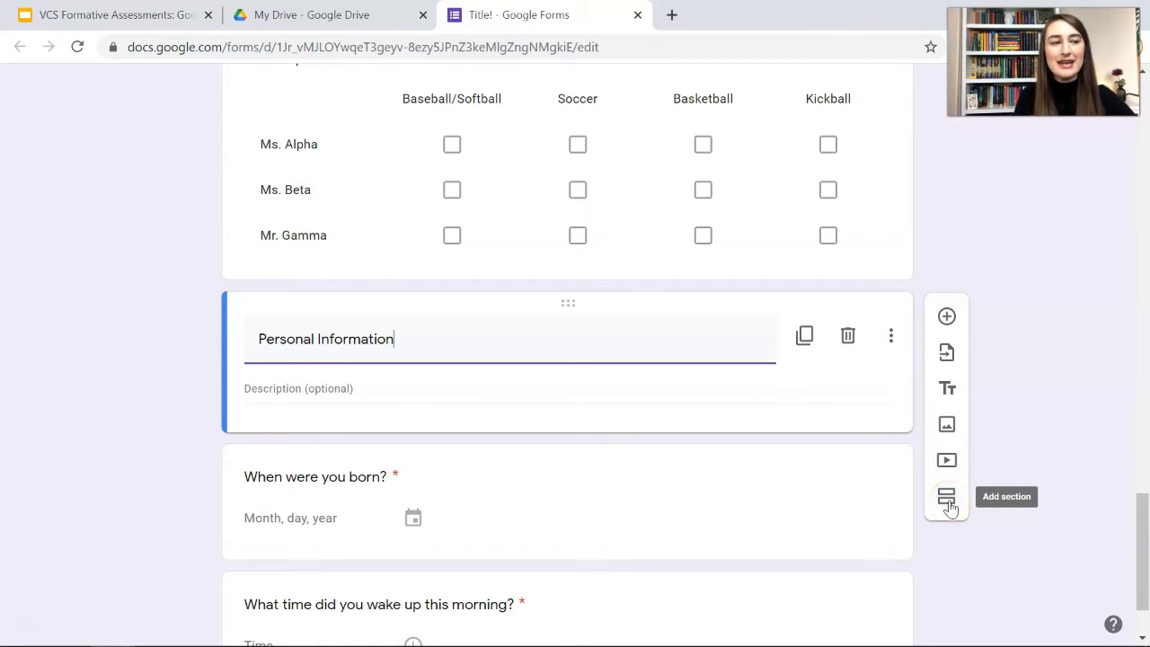
scroll(949, 506, "up", 20)
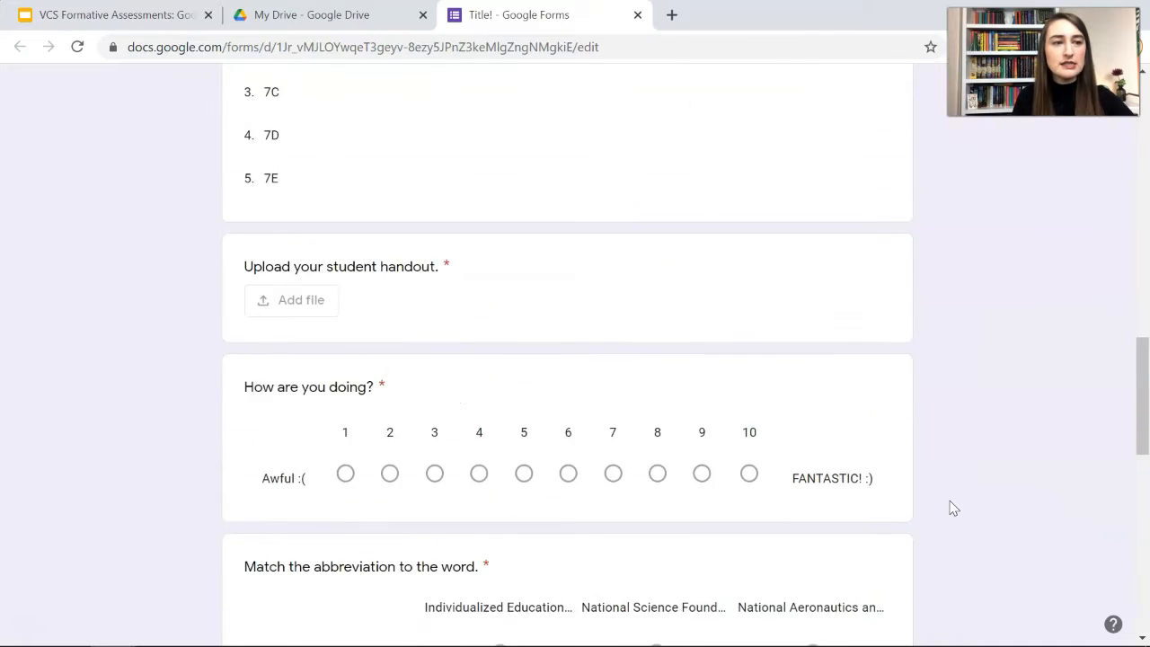
left_click(853, 365)
left_click(942, 455)
left_click(305, 255)
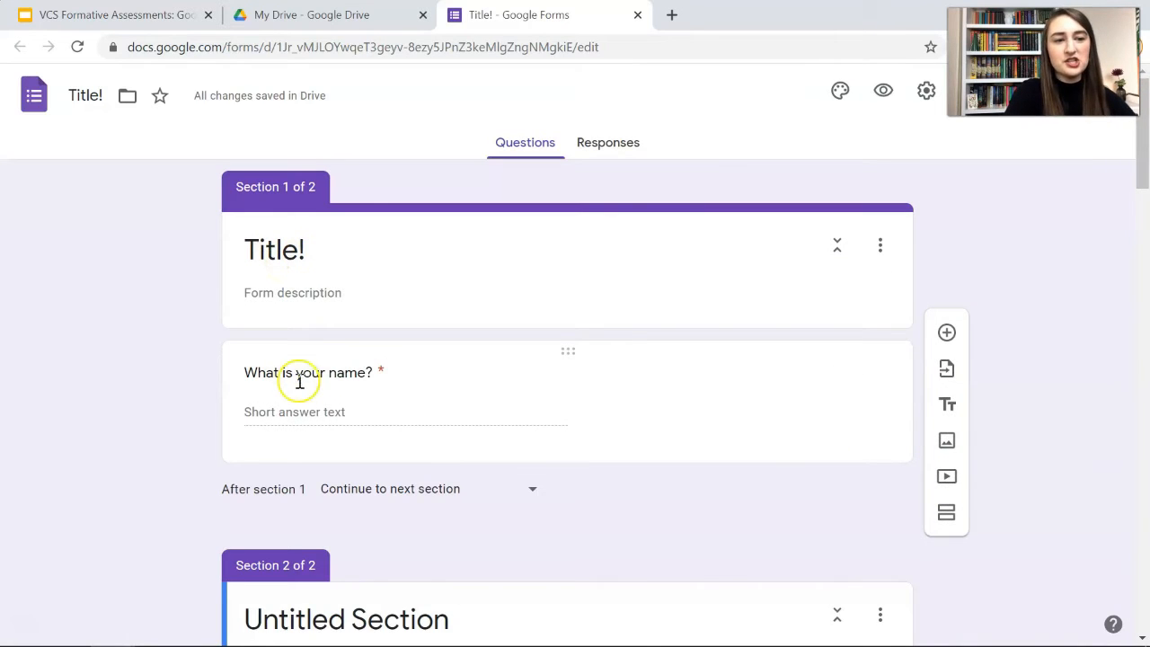
scroll(182, 463, "down", 3)
left_click(329, 376)
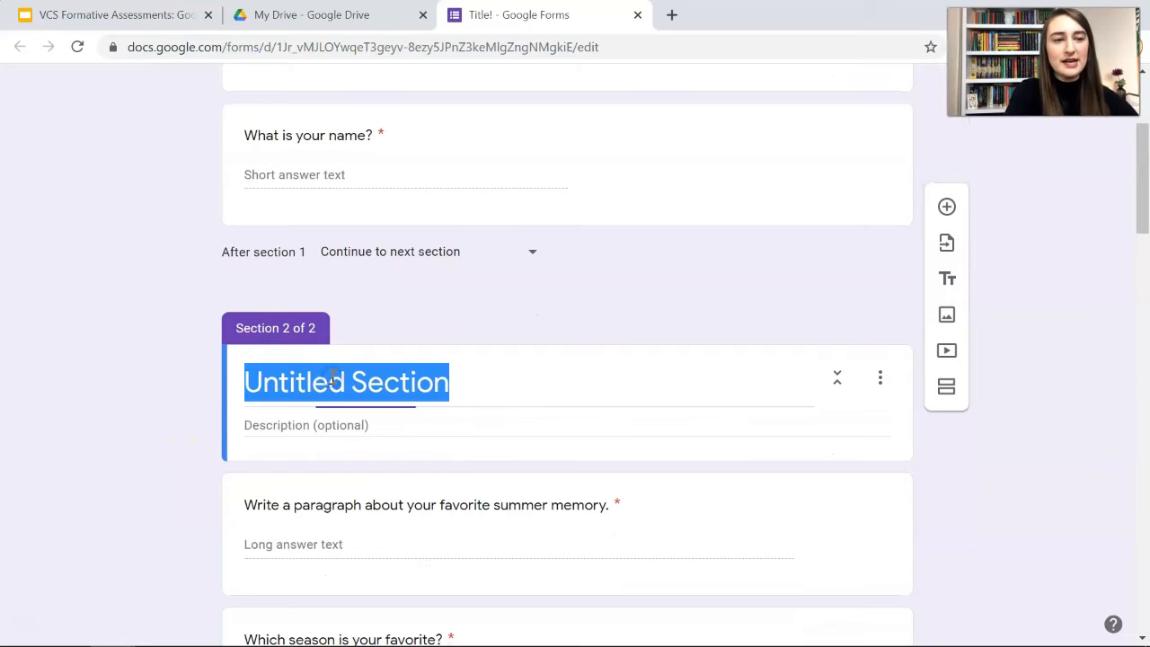
type("Likes & Dislikes")
left_click(150, 459)
scroll(150, 458, "down", 4)
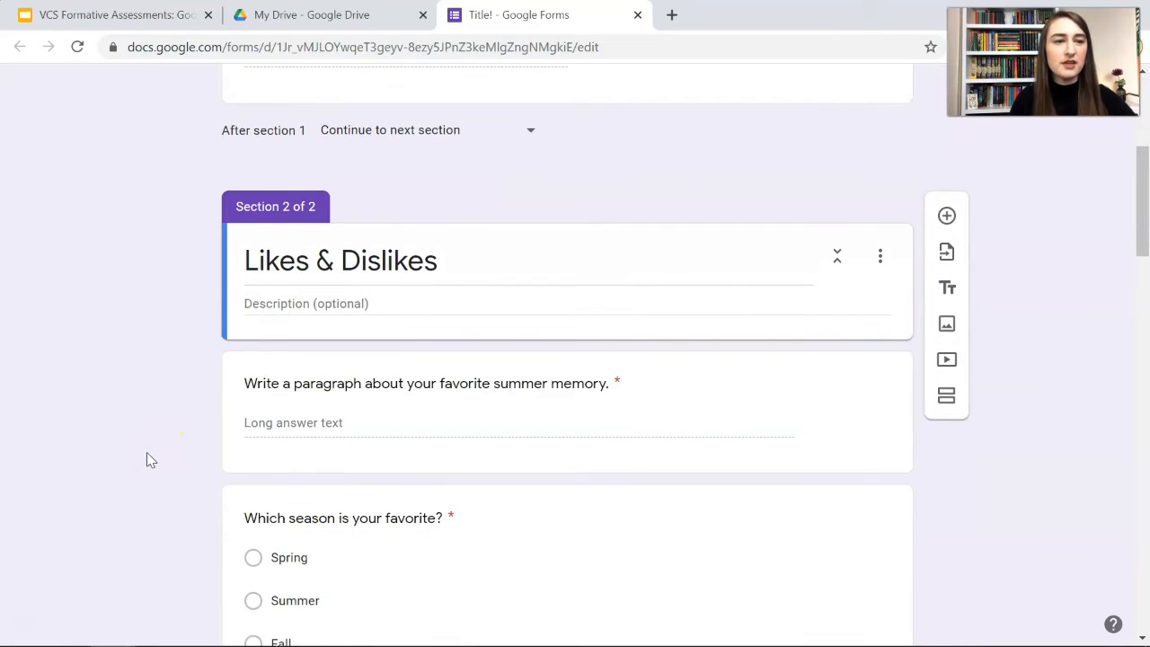
scroll(149, 458, "down", 15)
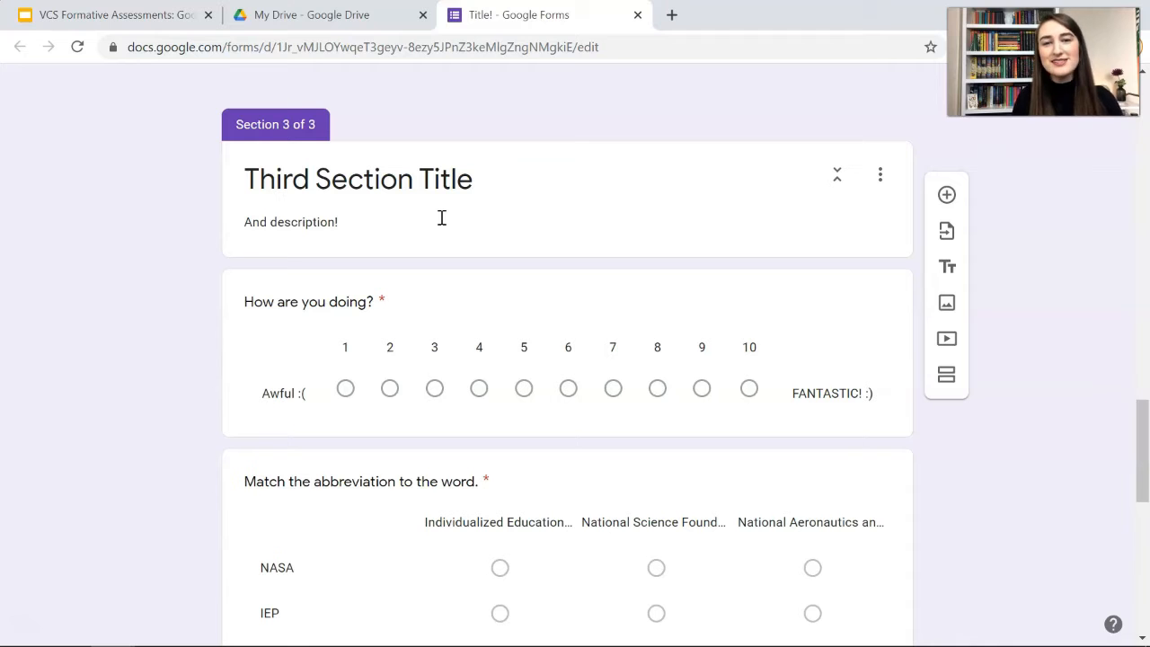
Open a preview of the form and examine its title and description
scroll(442, 217, "up", 15)
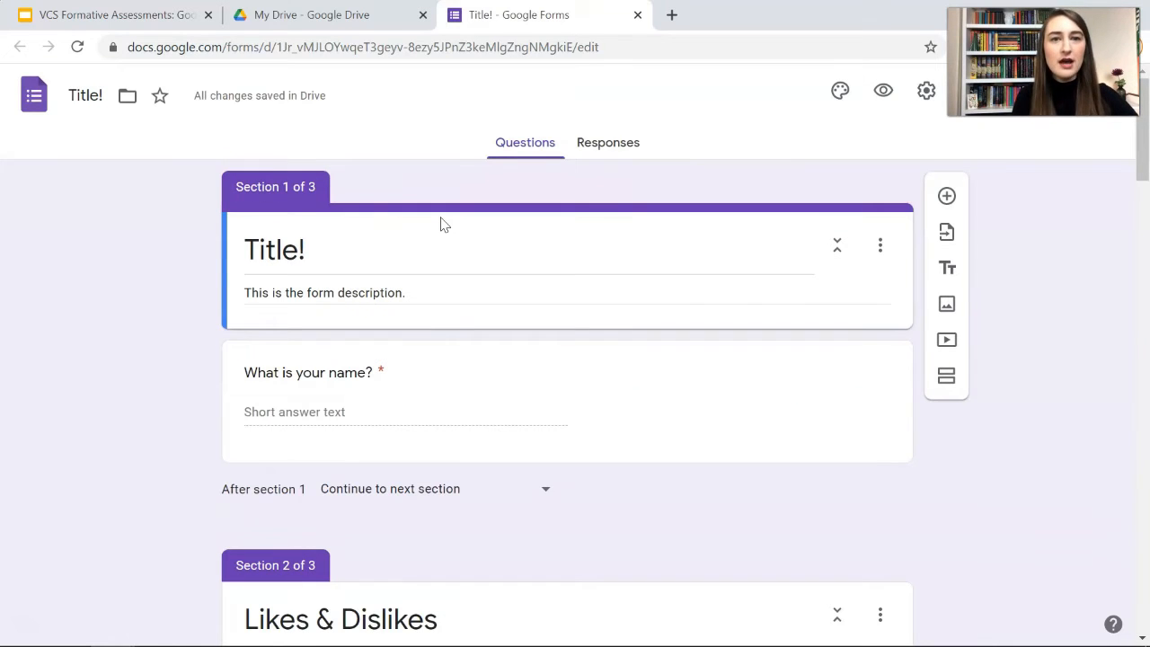
left_click(882, 95)
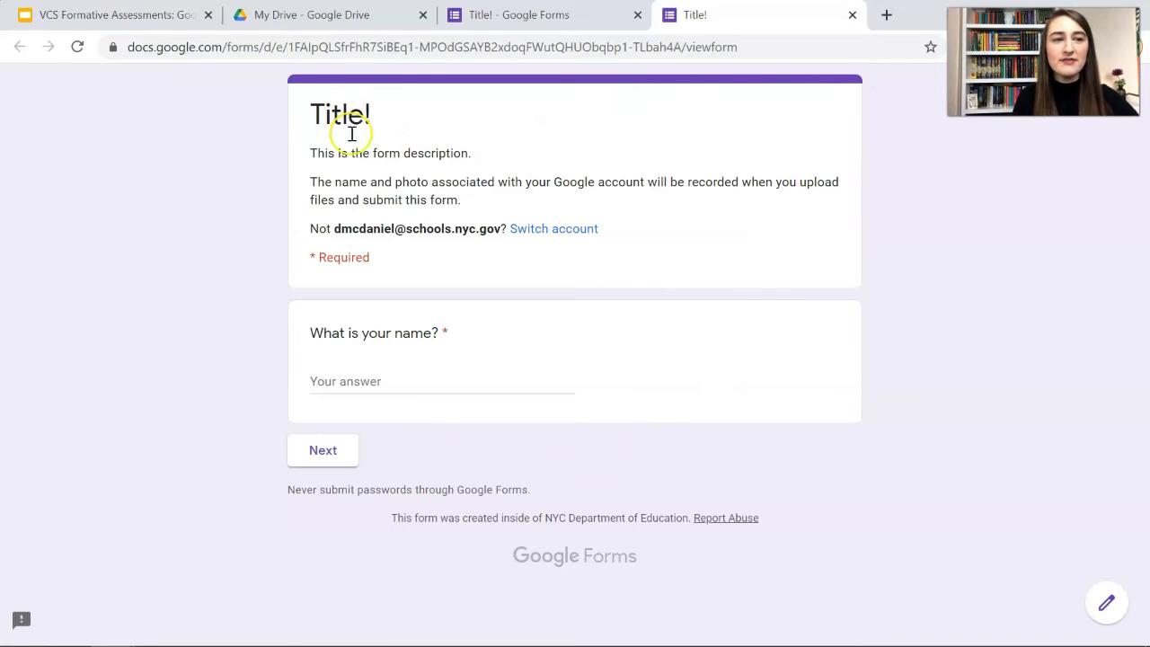
left_click_drag(312, 157, 485, 162)
left_click(359, 381)
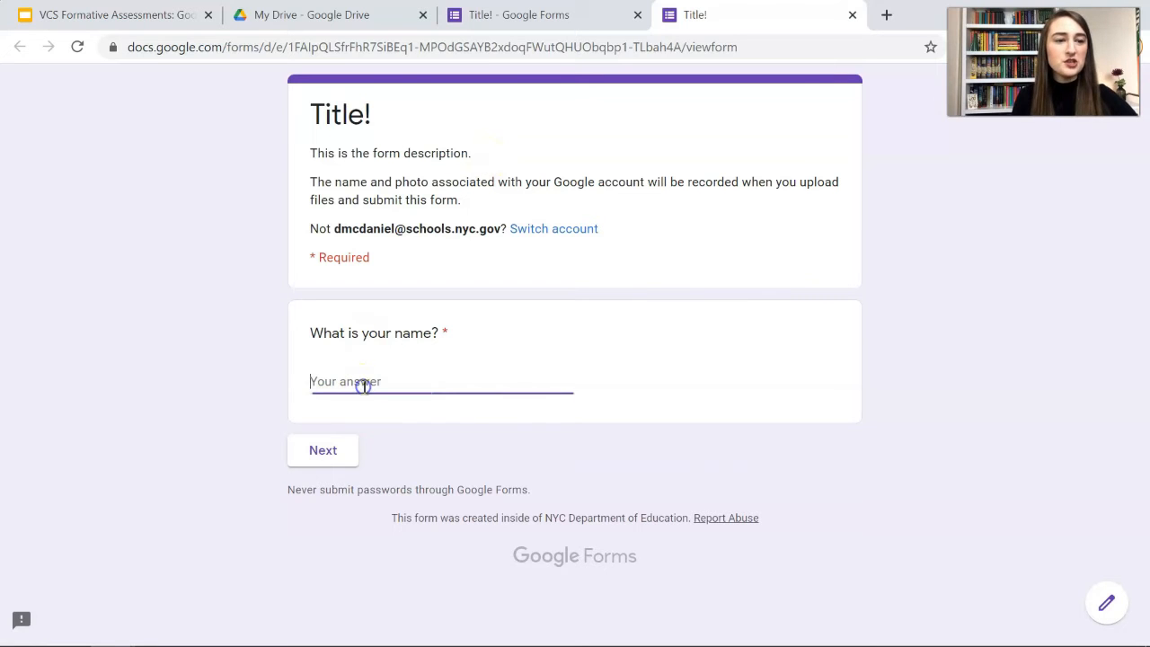
type("kjhkjh")
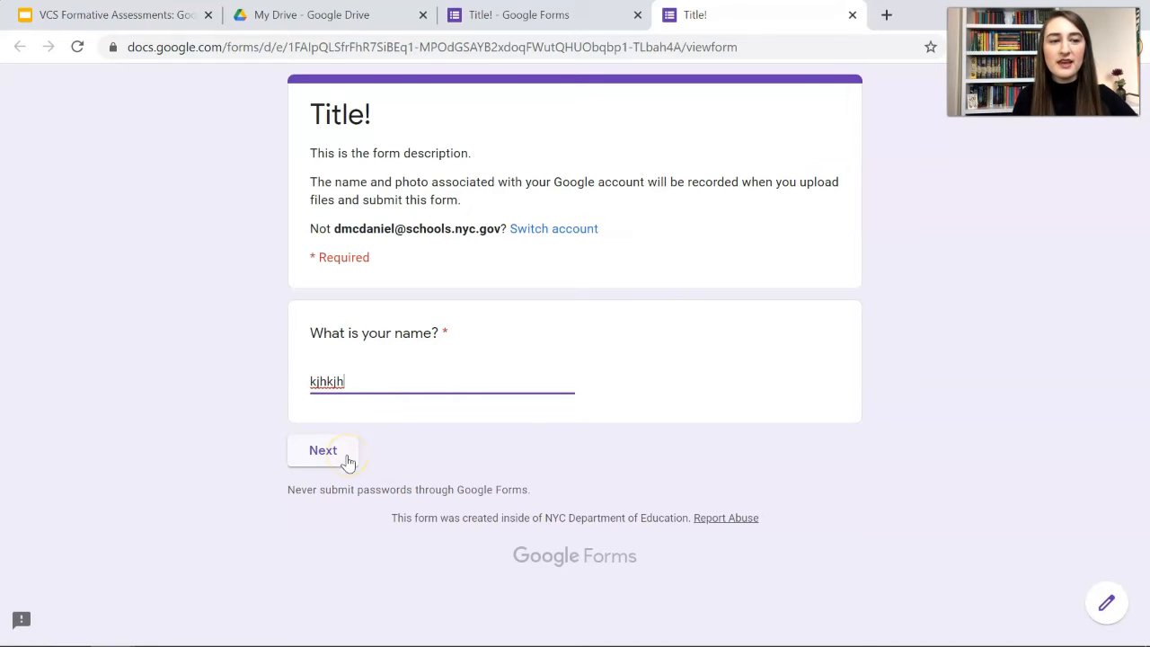
left_click_drag(358, 385, 206, 390)
key("BackSpace")
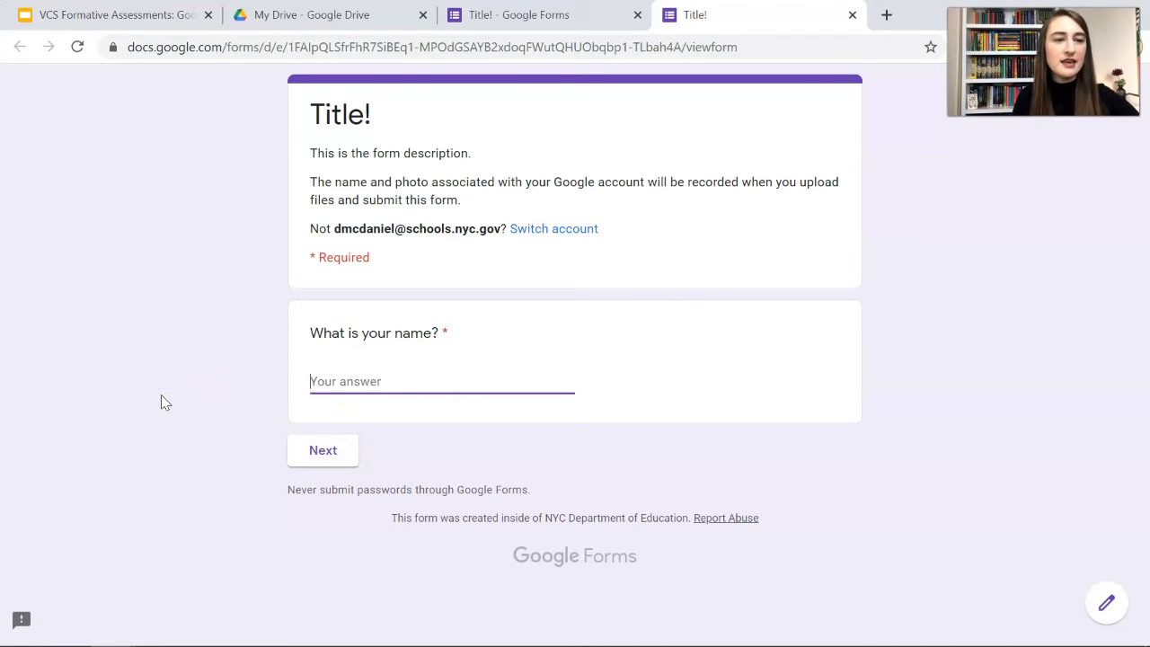
Continue to the Likes & Dislikes section of the preview and look over its questions
left_click(331, 451)
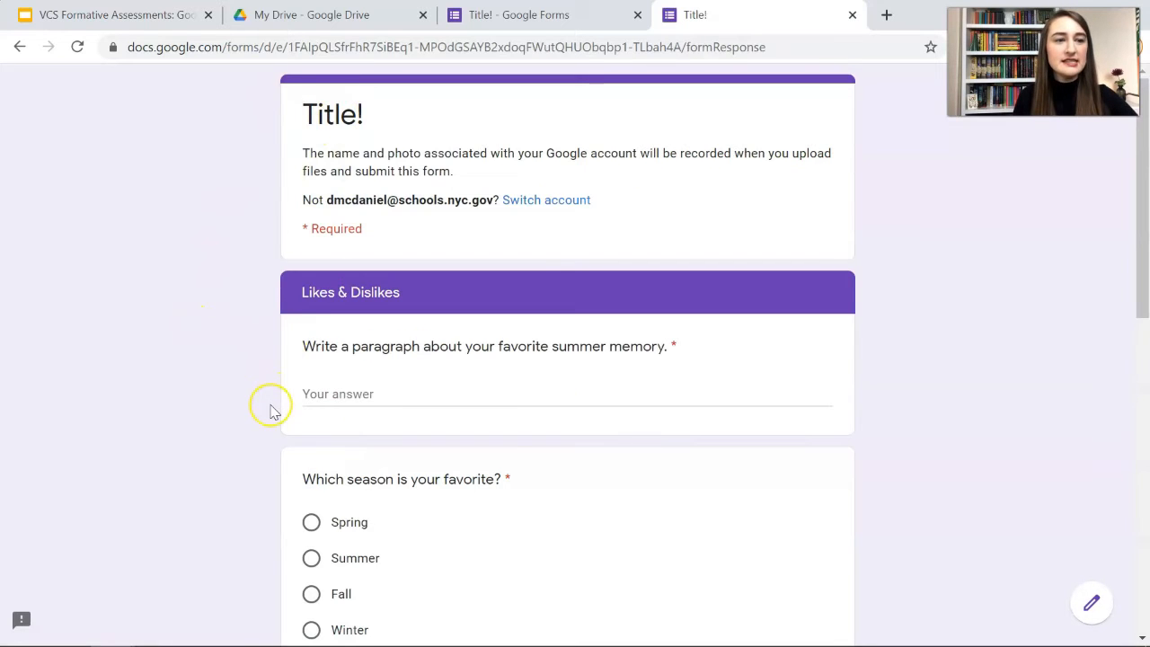
scroll(274, 411, "down", 1)
scroll(420, 266, "up", 1)
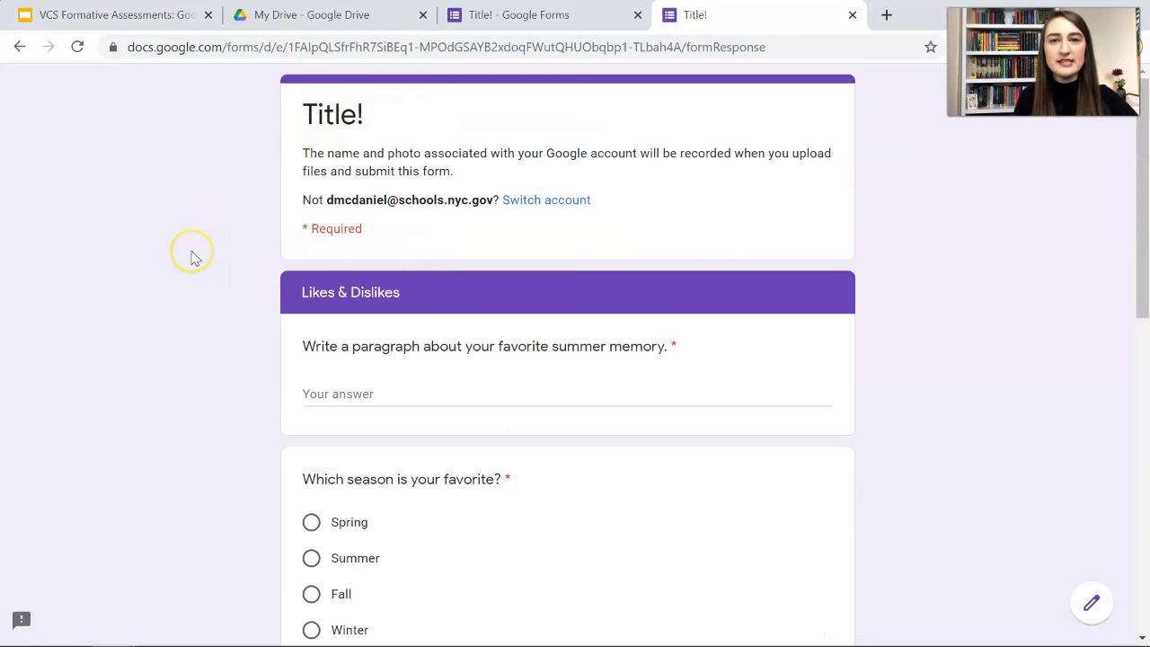
scroll(190, 258, "down", 6)
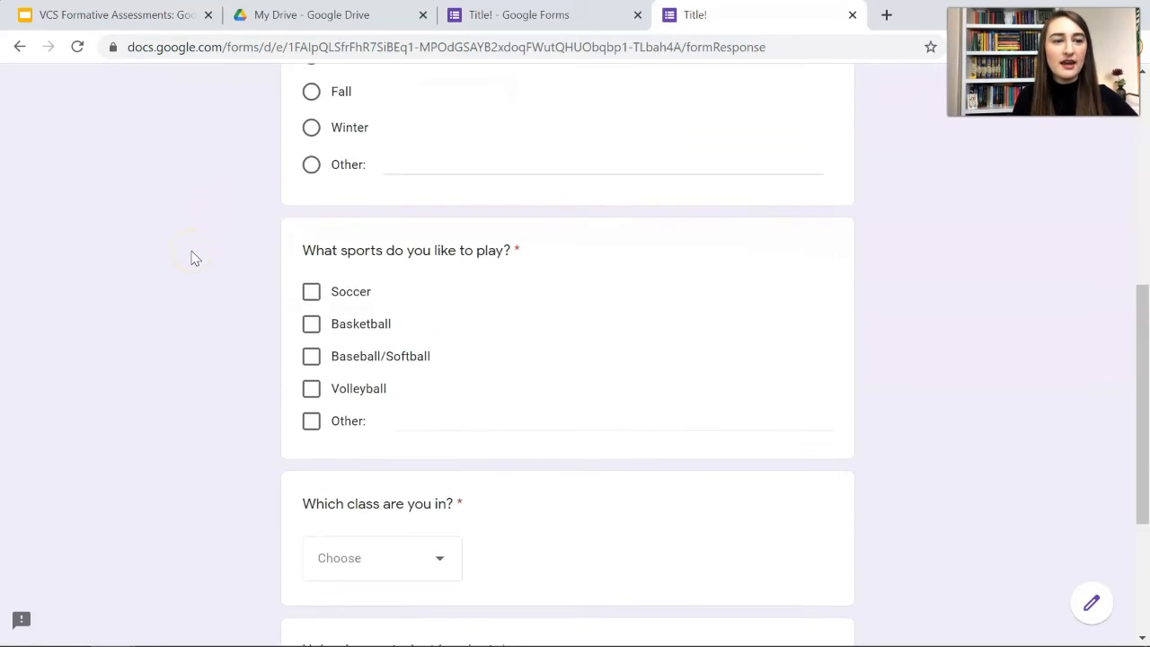
scroll(191, 257, "up", 6)
Answer the summer memory question with three separate lines: "Hey", "Multiple lines" and "Paragraph"
left_click(383, 390)
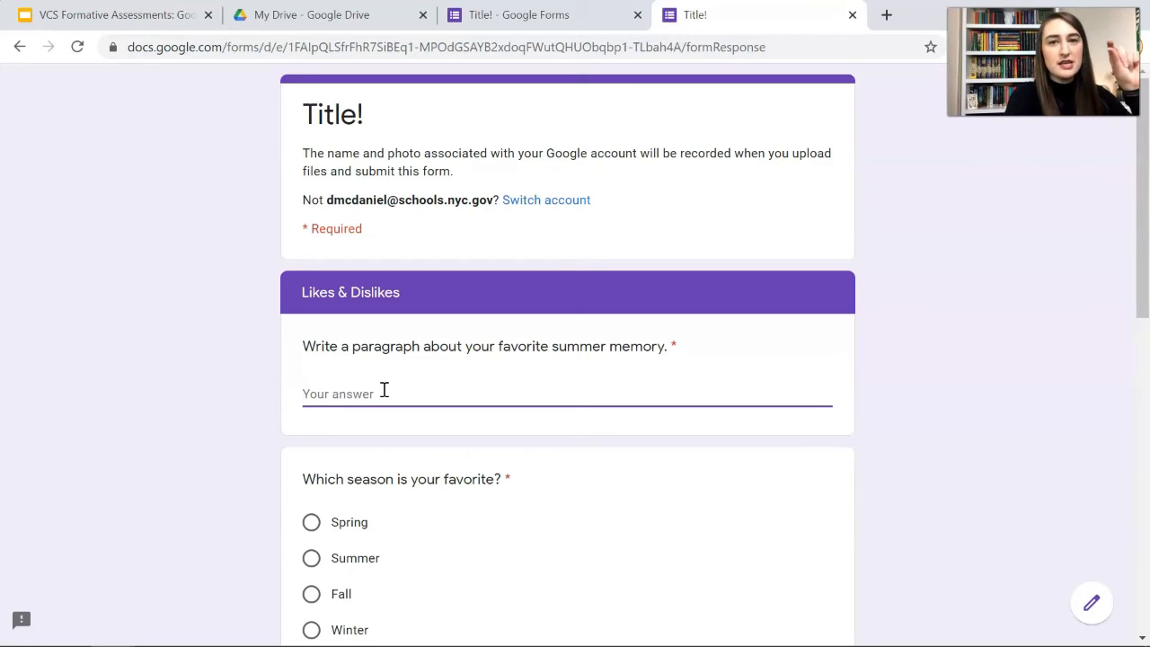
type("Hey")
key("Return")
type("Mus")
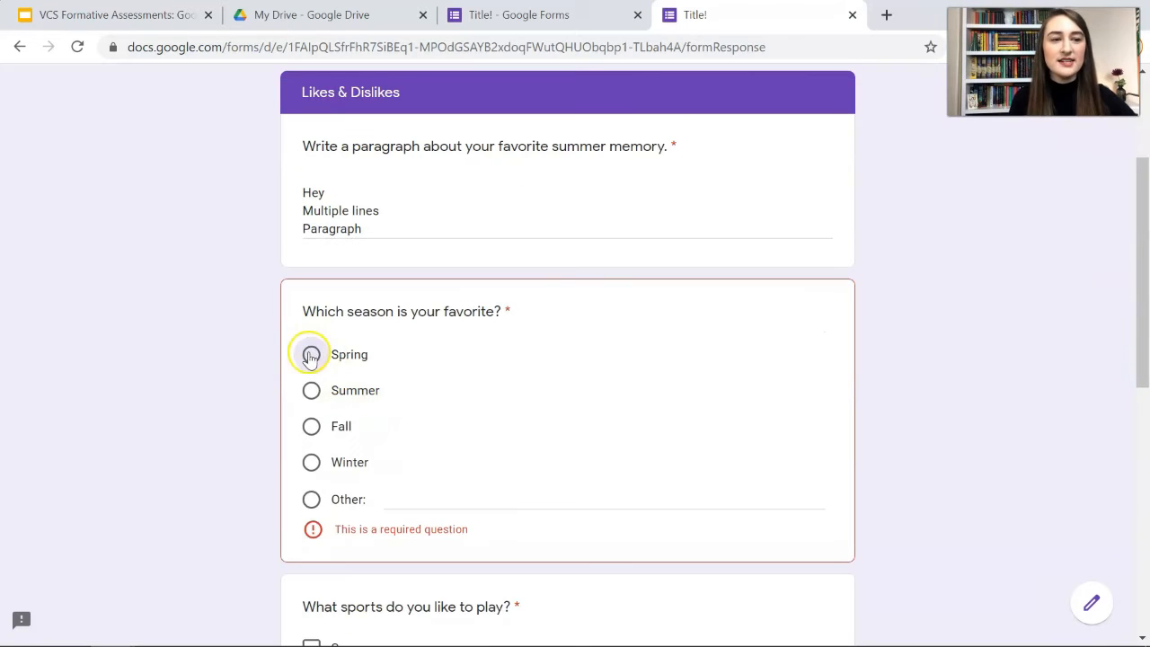
Answer the choice questions with Spring as favorite season, Soccer and Baseball/Softball as sports, and 7D as class
left_click(310, 356)
scroll(239, 441, "down", 2)
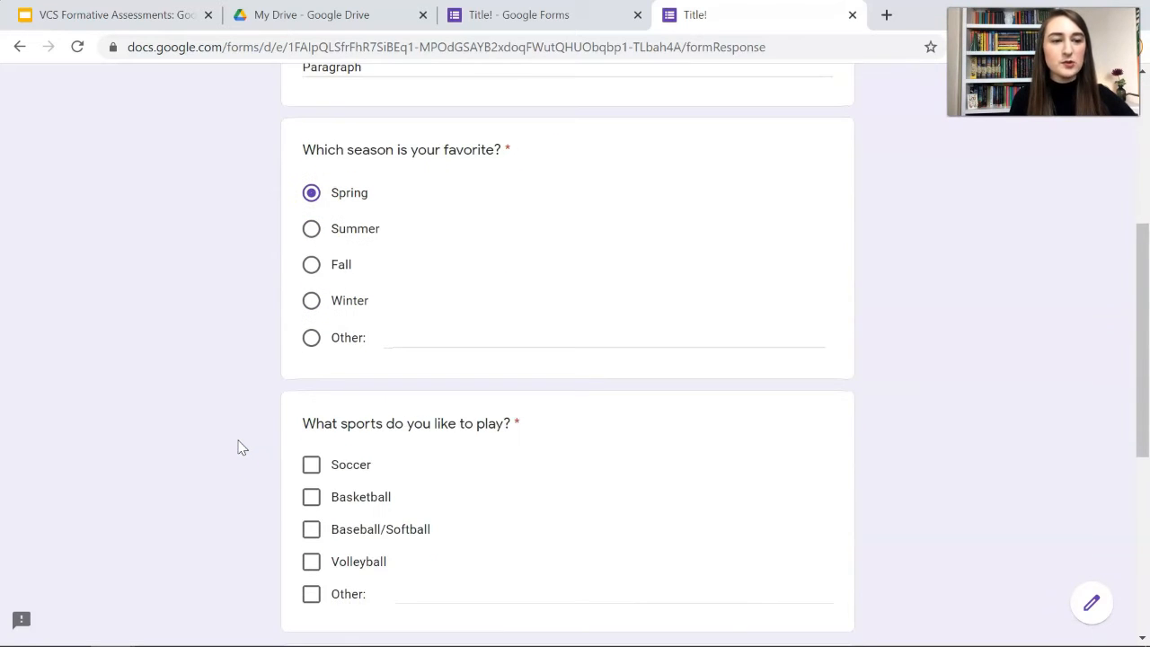
left_click(310, 465)
left_click(311, 529)
scroll(226, 539, "down", 4)
left_click(352, 405)
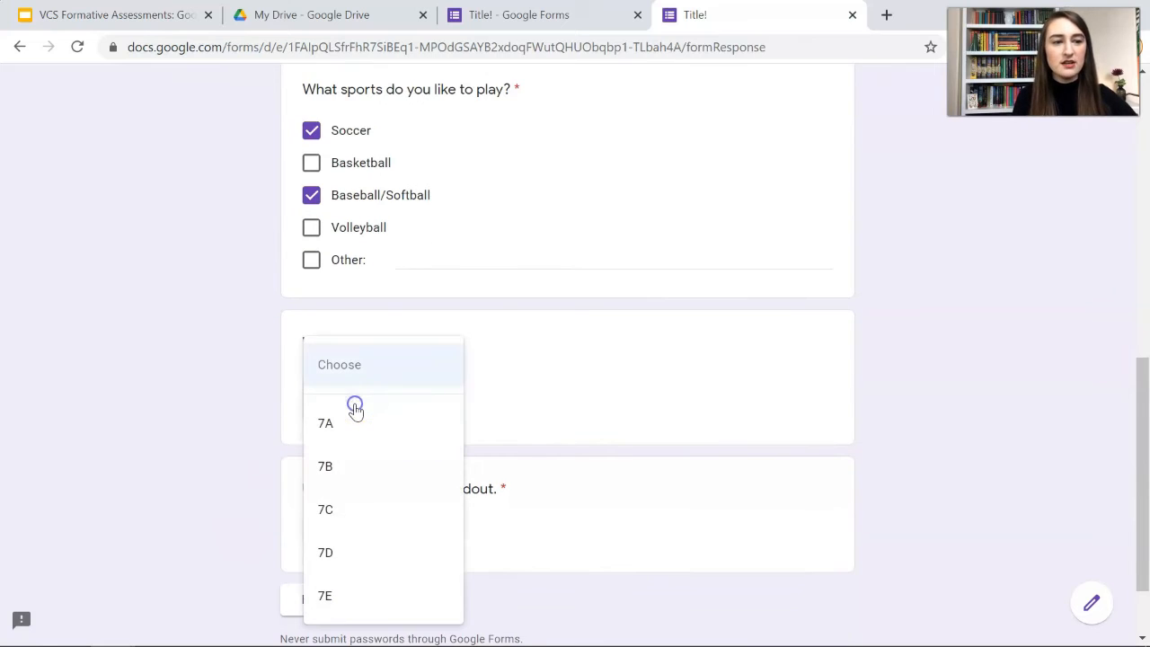
left_click(359, 552)
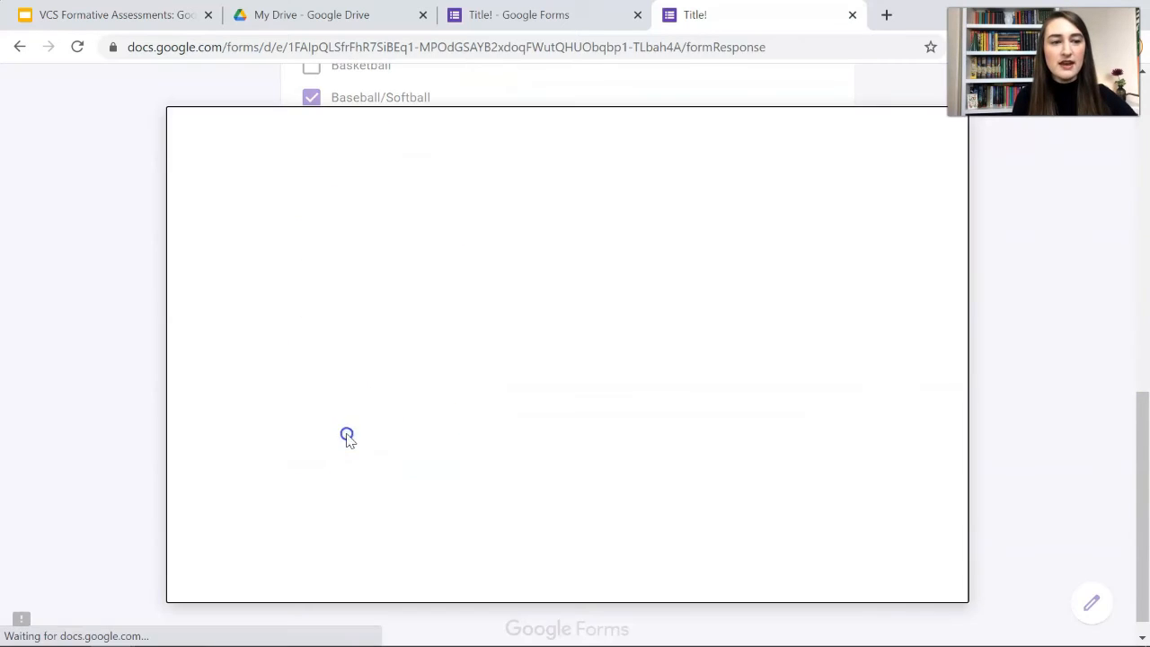
Upload a file for the student handout question and continue to the third section
left_click(289, 177)
left_click(860, 342)
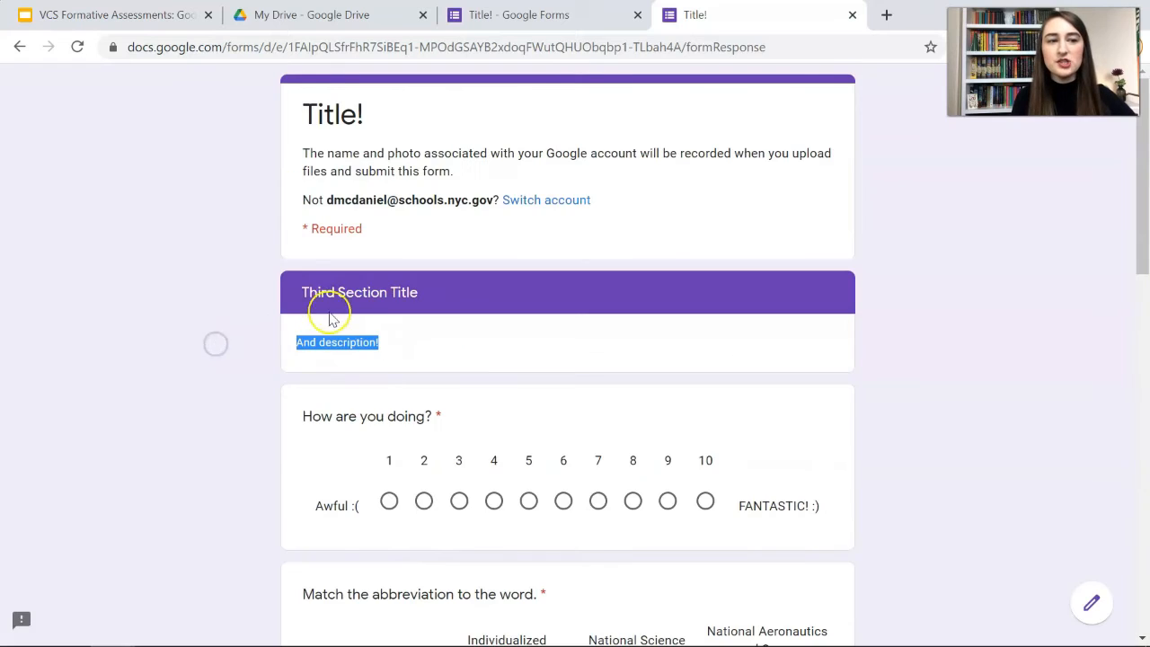
left_click(230, 367)
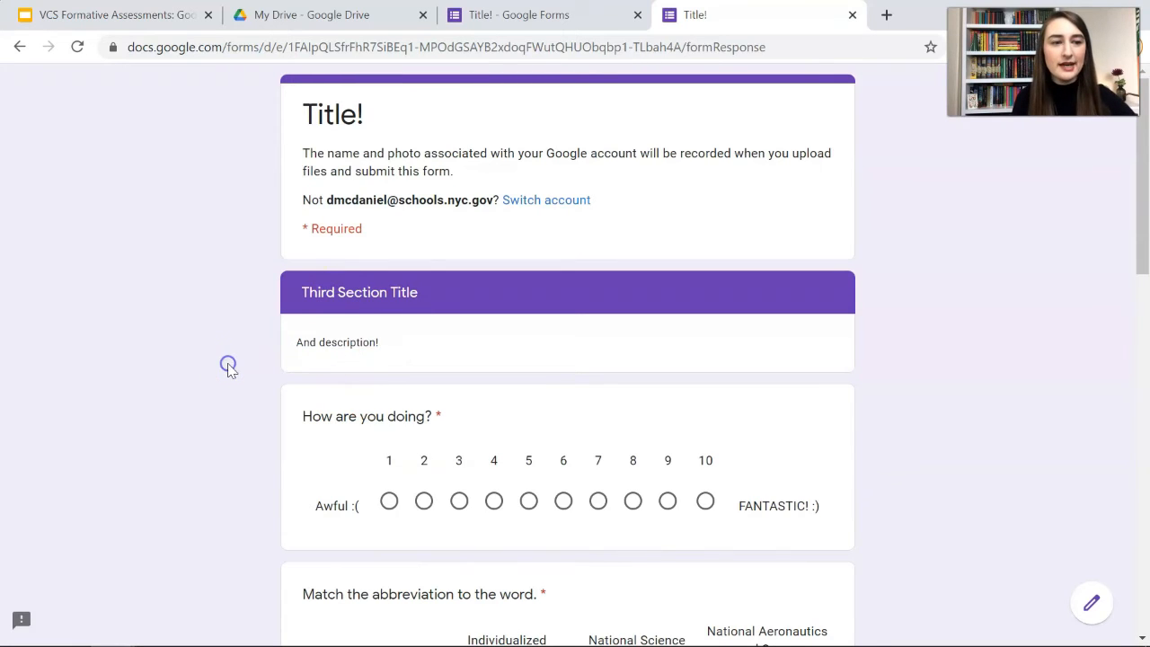
Rate the "How are you doing?" question as 10 on the linear scale
scroll(229, 366, "down", 2)
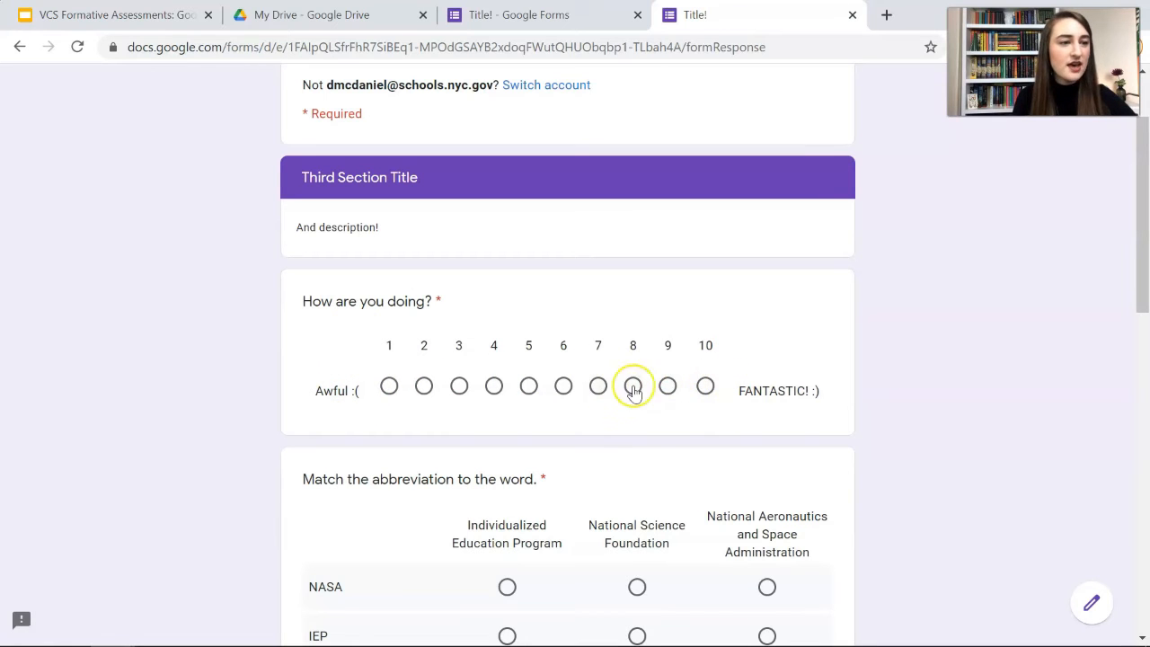
left_click(705, 386)
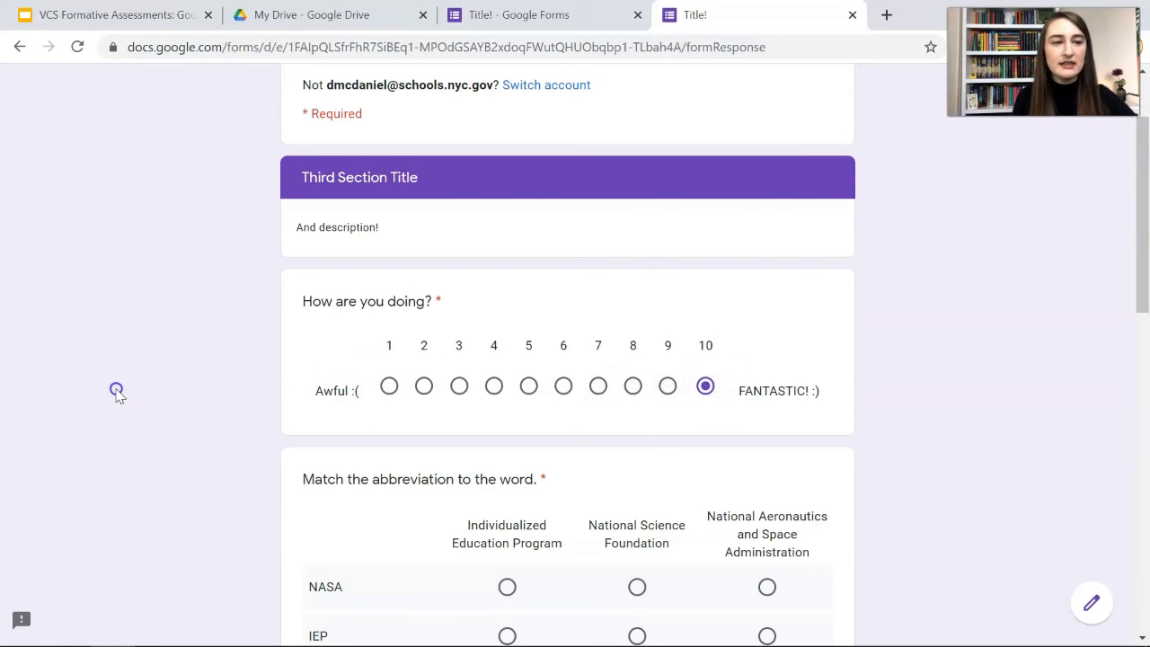
Match NSF to National Science Foundation, and tick Baseball/Softball, Soccer and Basketball for all three teachers plus Kickball for Mr. Gamma
left_click(637, 371)
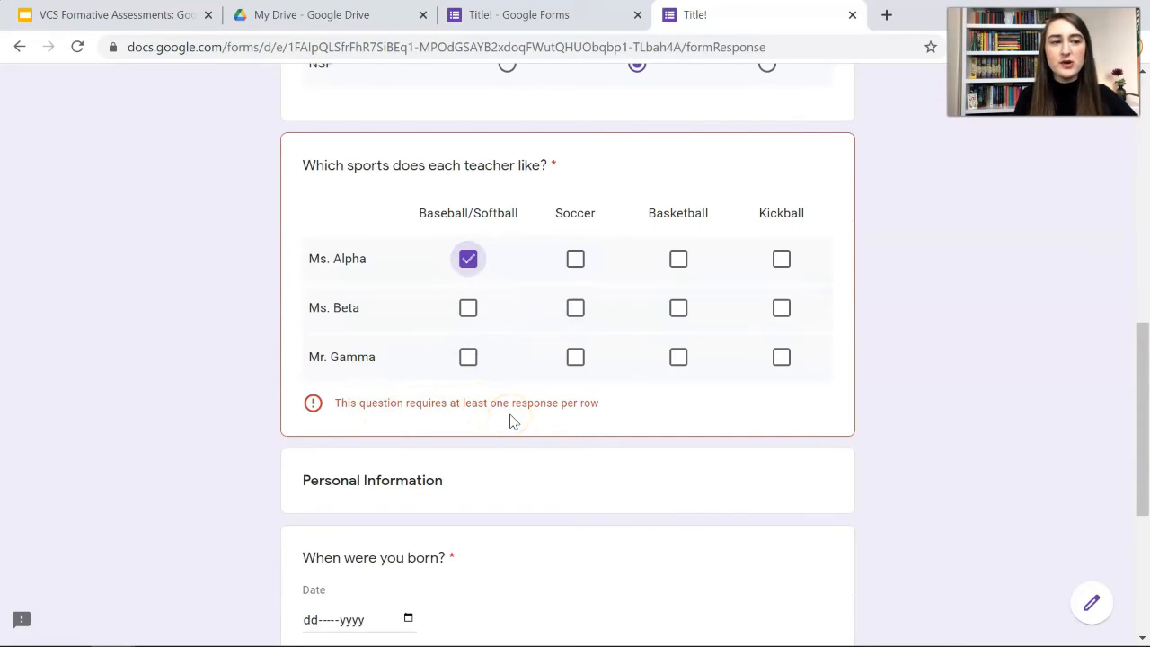
left_click(573, 308)
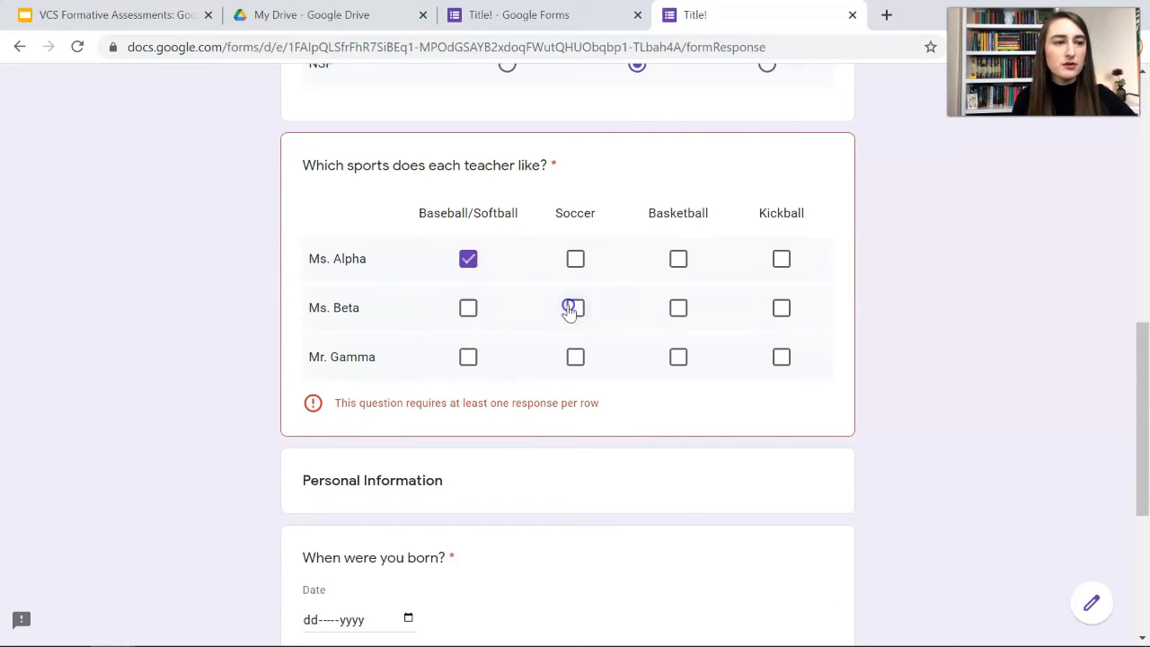
left_click(682, 358)
left_click(782, 358)
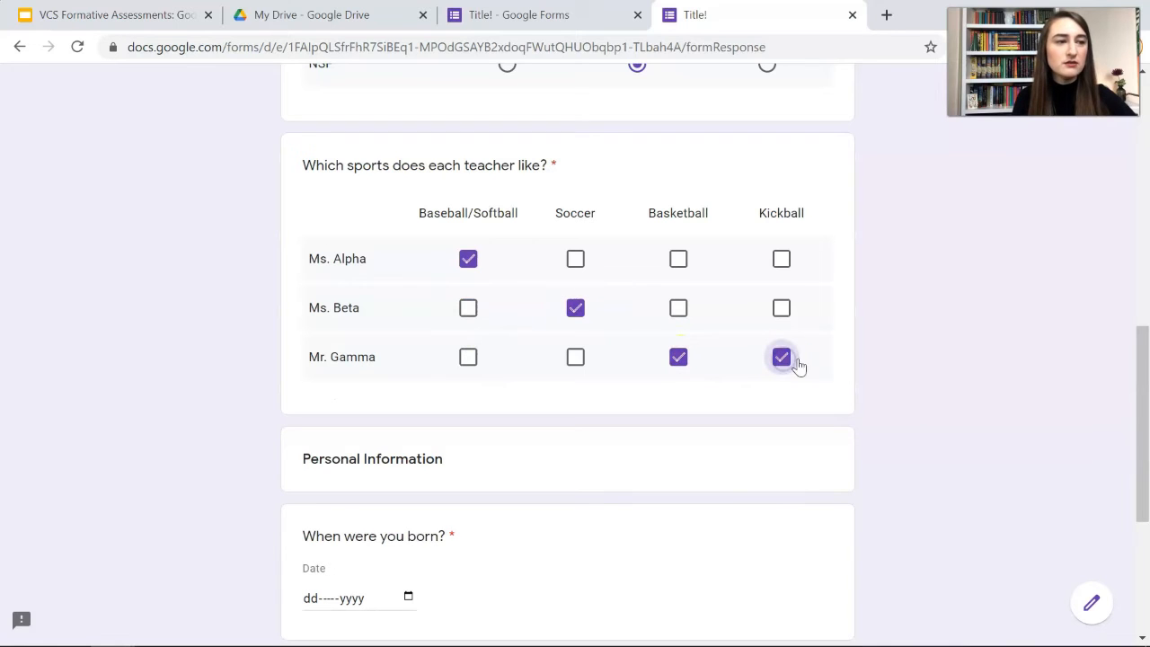
left_click(679, 309)
left_click(678, 260)
left_click(570, 264)
left_click(575, 356)
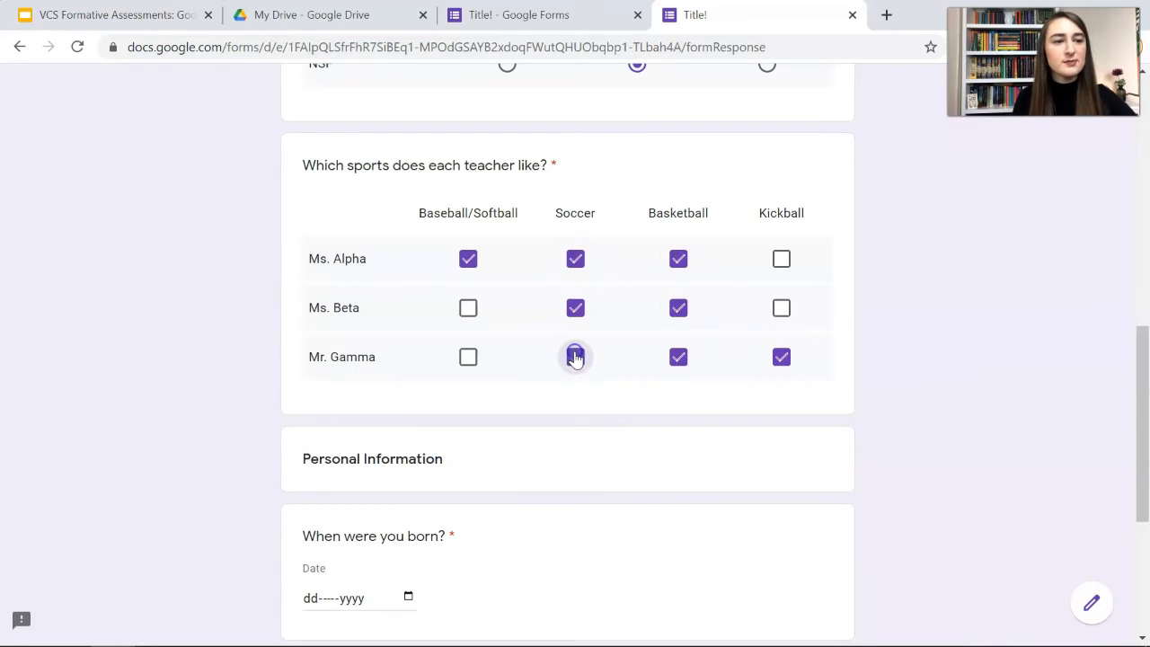
left_click(467, 357)
left_click(467, 310)
Pick a date of birth for the "When were you born?" question under Personal Information
scroll(398, 349, "down", 2)
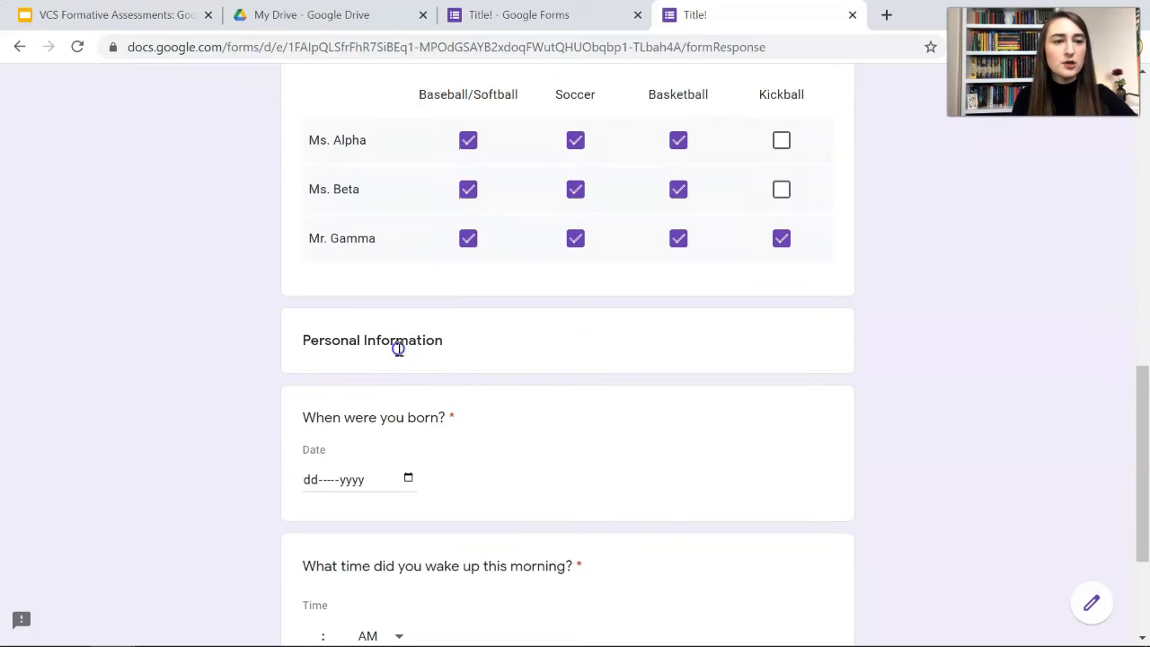
left_click_drag(304, 340, 462, 352)
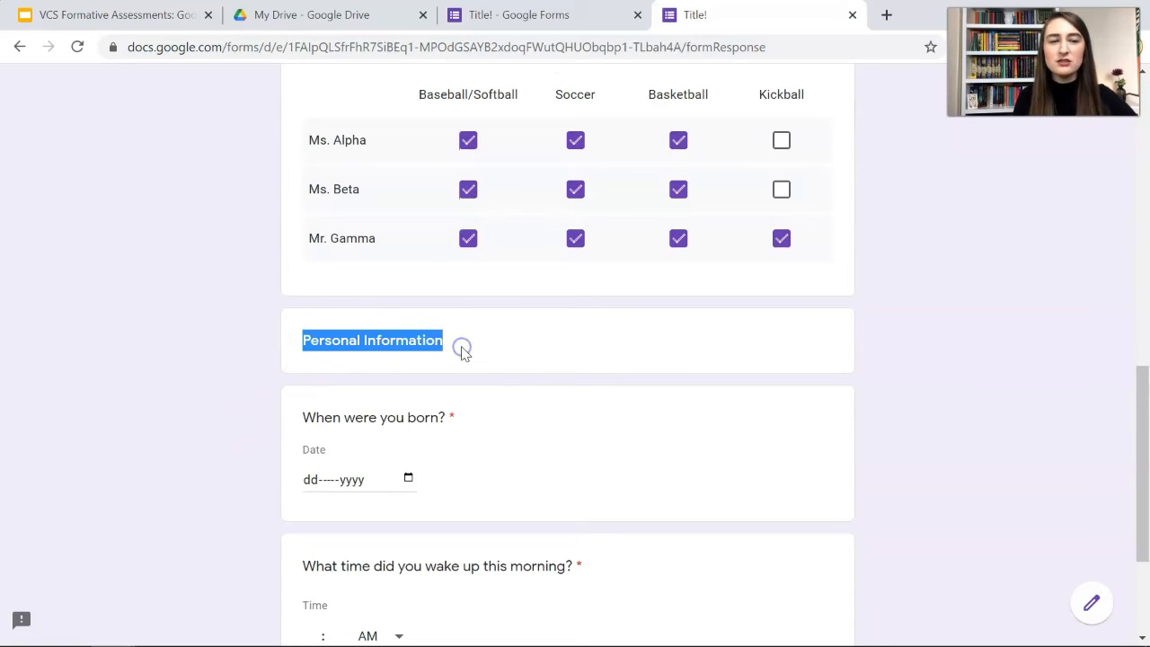
left_click(372, 342)
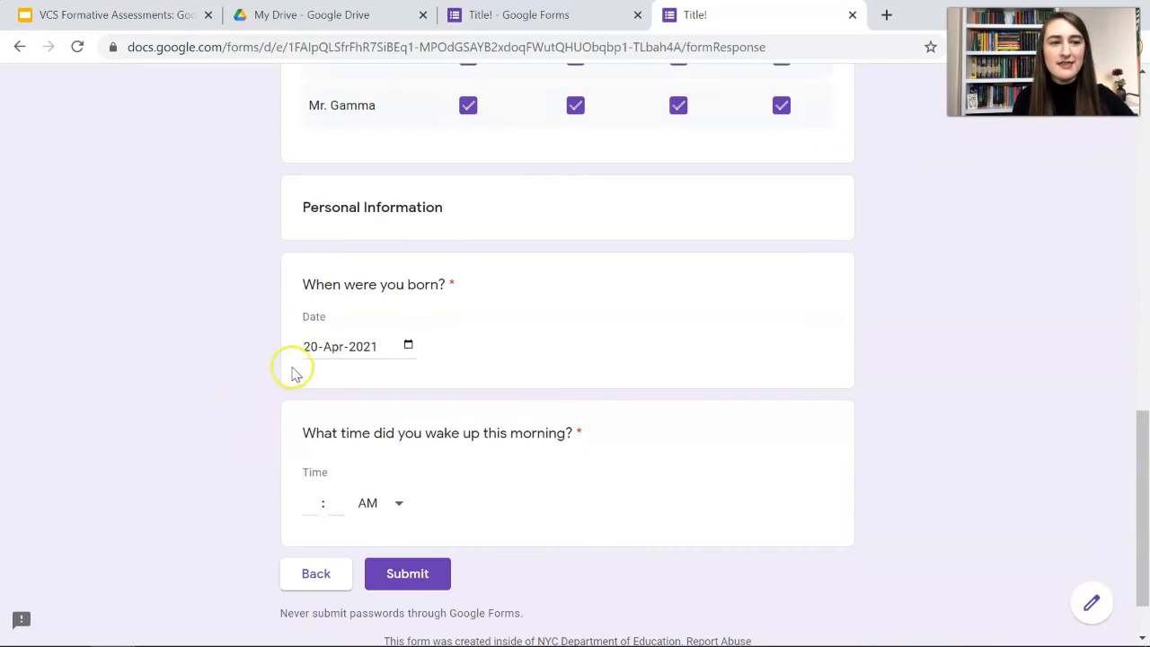
left_click(418, 351)
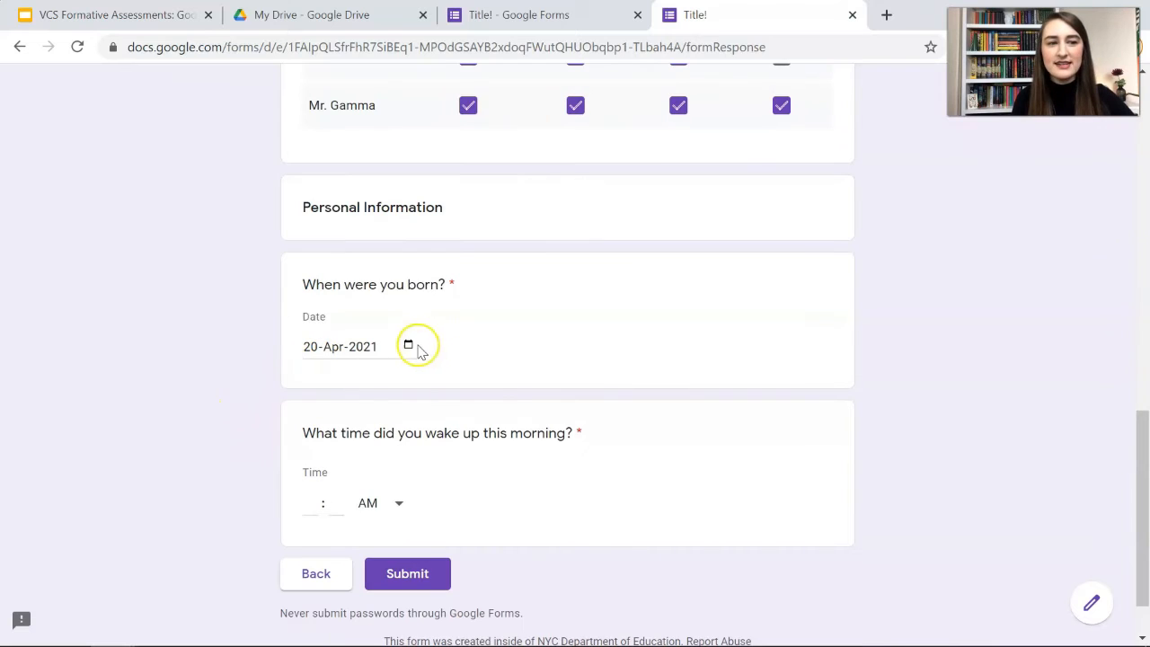
left_click(418, 350)
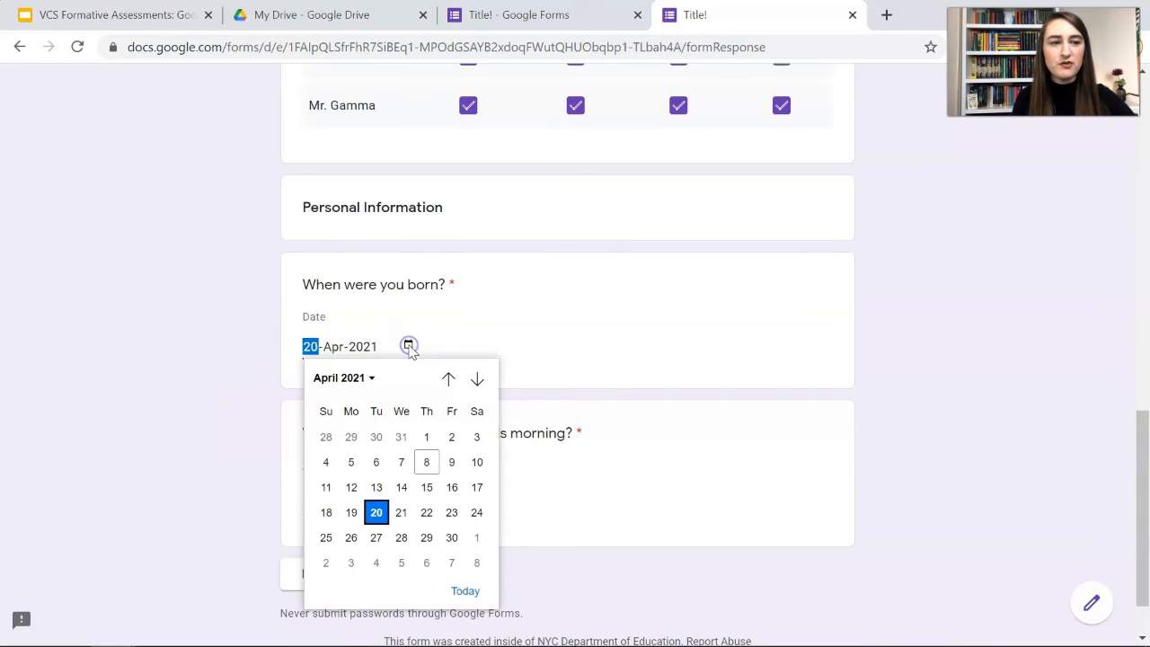
left_click(363, 381)
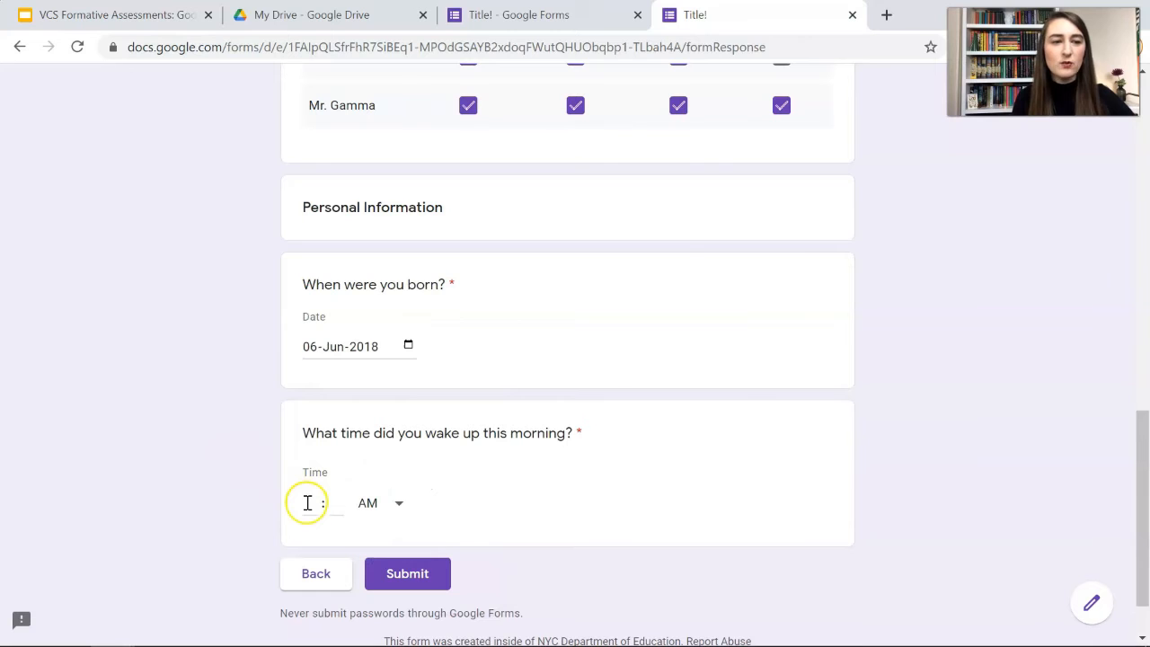
Answer the wake-up time question with 07:50 AM and submit the form, closing the student view
left_click(307, 503)
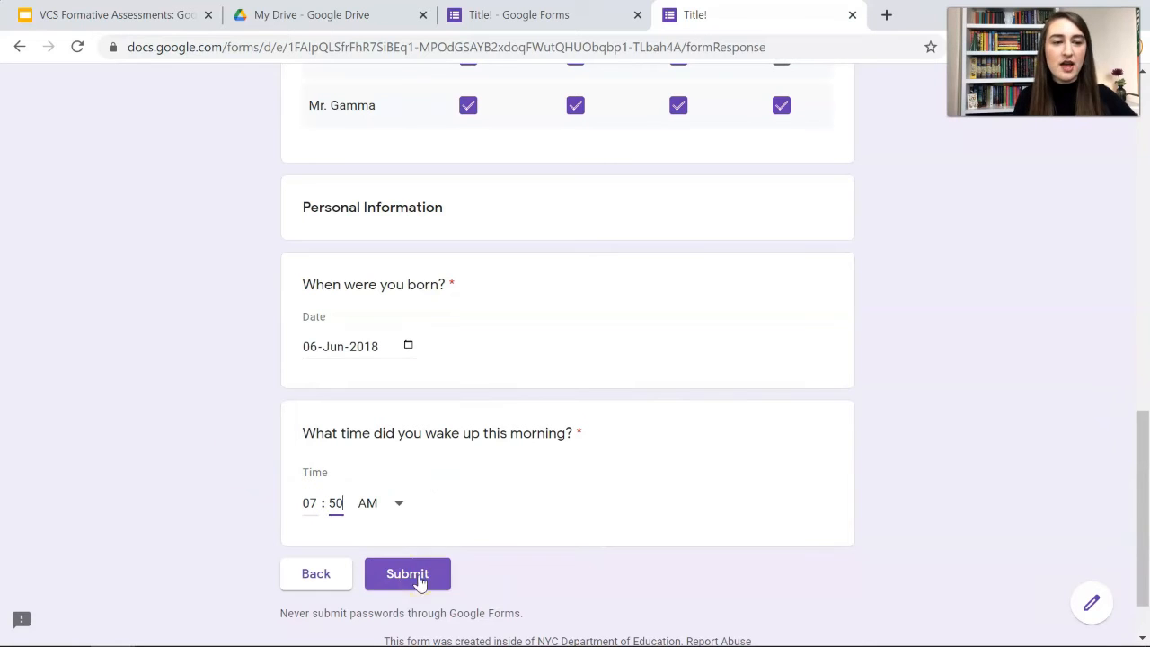
left_click(404, 575)
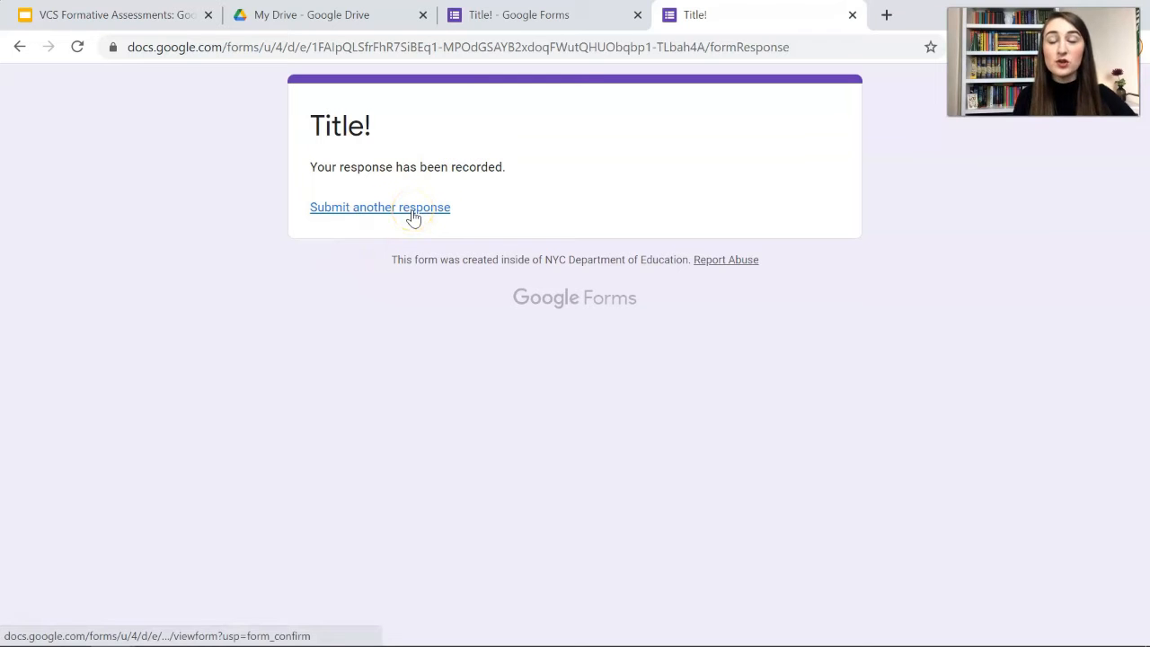
left_click(851, 15)
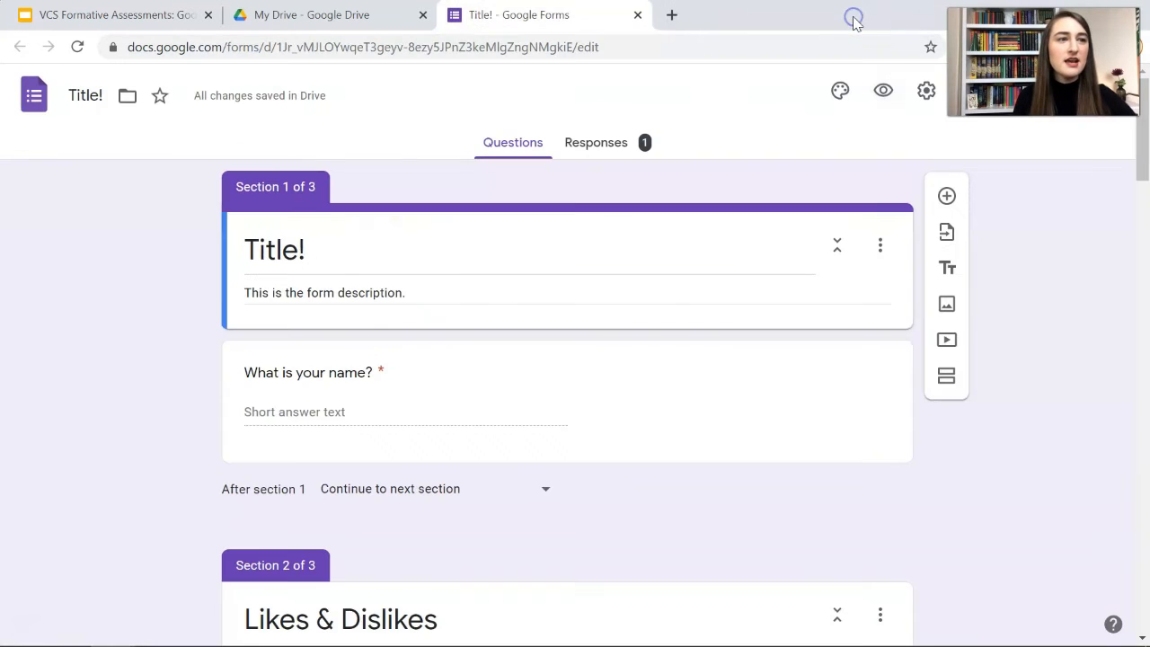
Review the form's response summary and the per-question answers for "Match the abbreviation to the word."
left_click(622, 146)
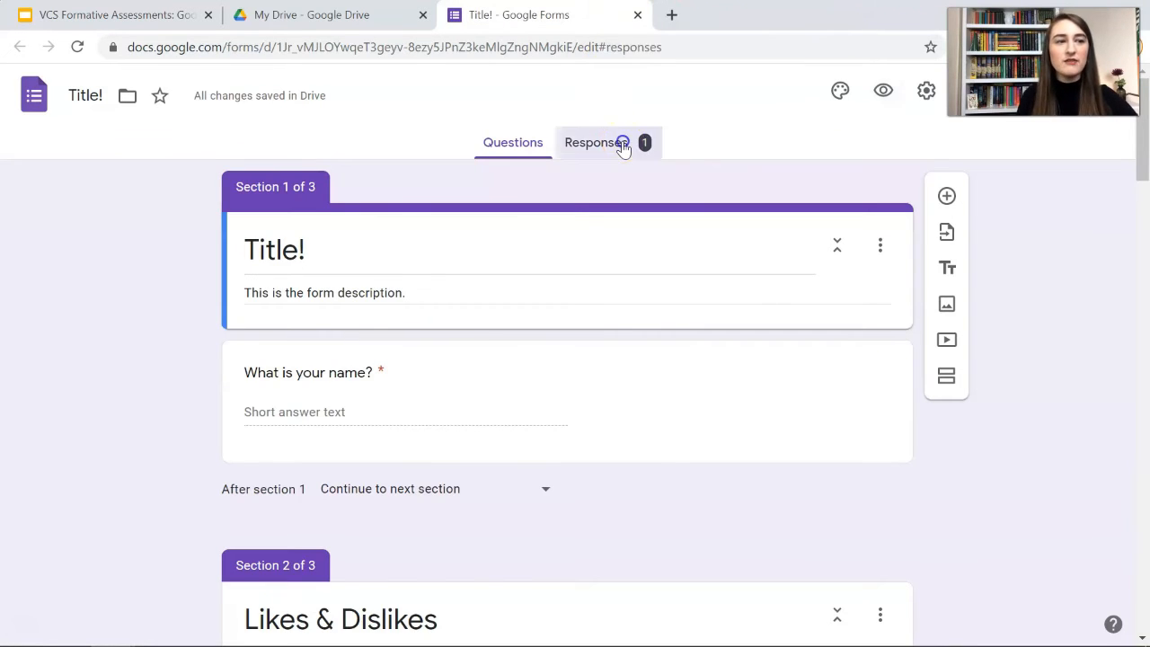
scroll(188, 468, "down", 1)
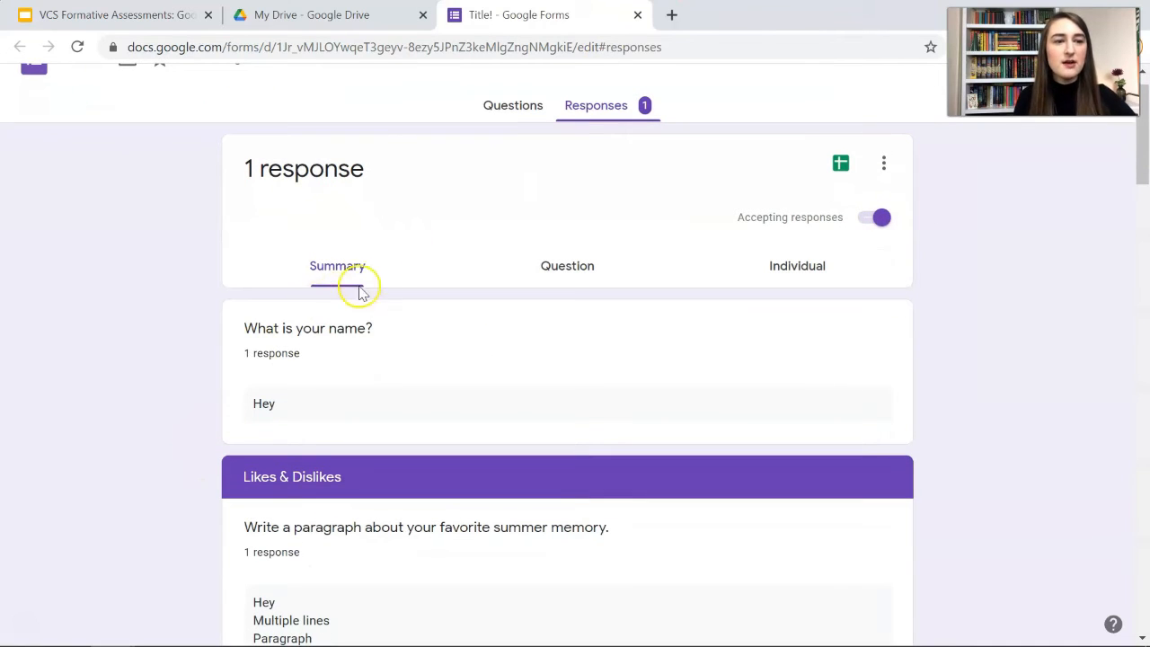
left_click(567, 266)
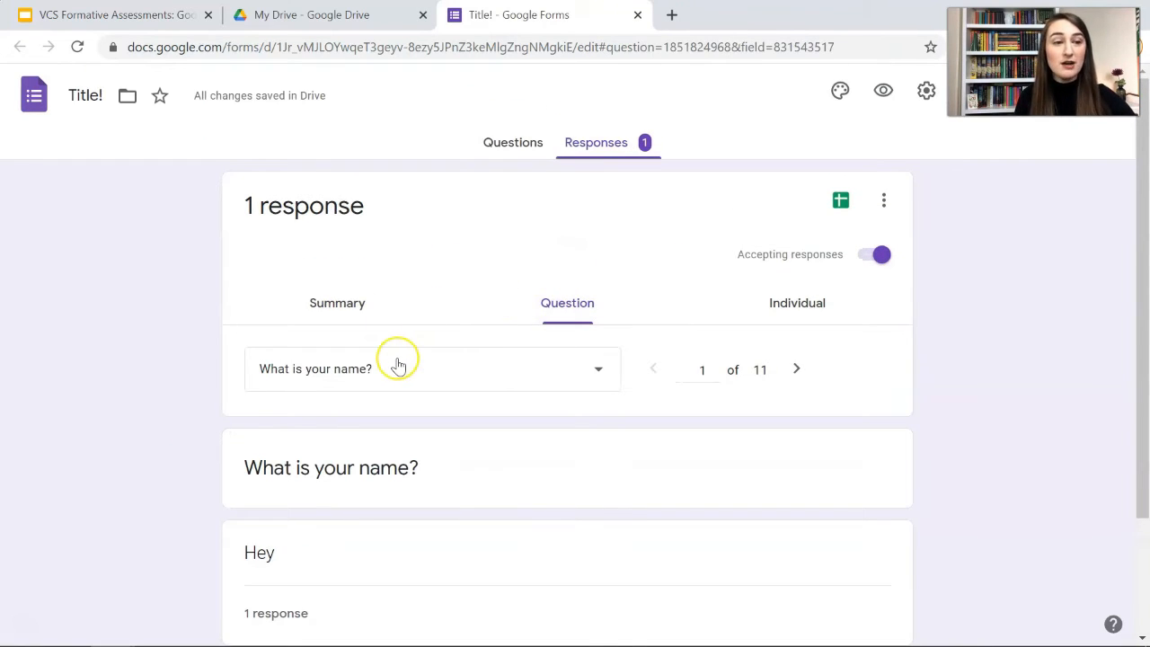
left_click(397, 366)
left_click(368, 465)
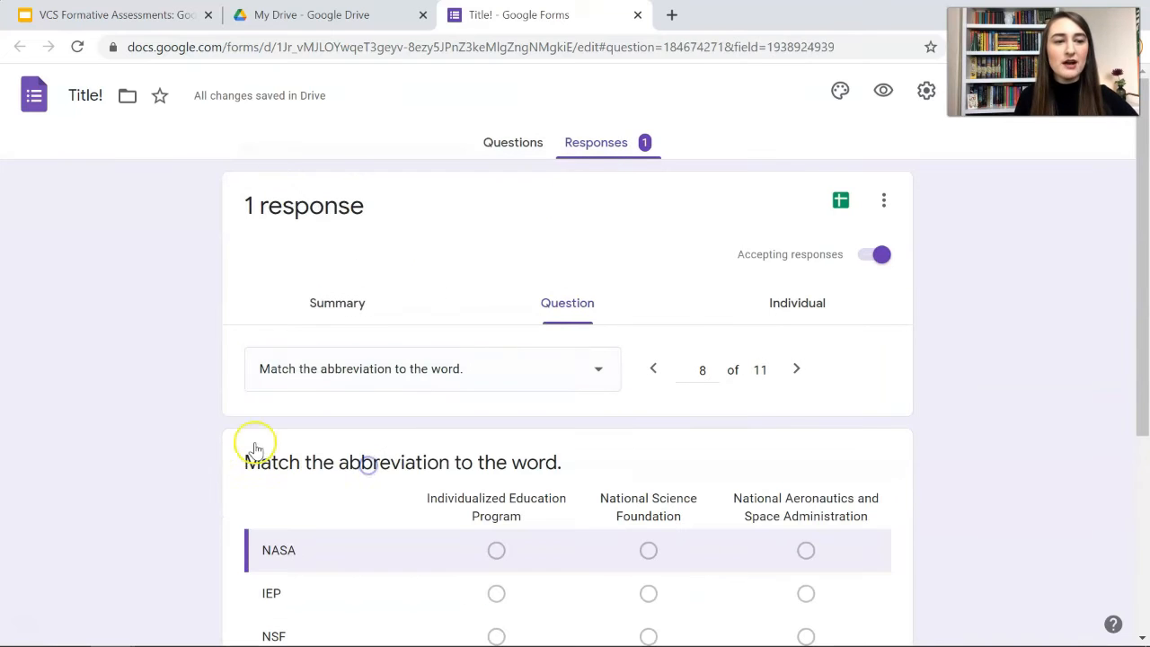
scroll(177, 467, "down", 4)
scroll(184, 467, "up", 4)
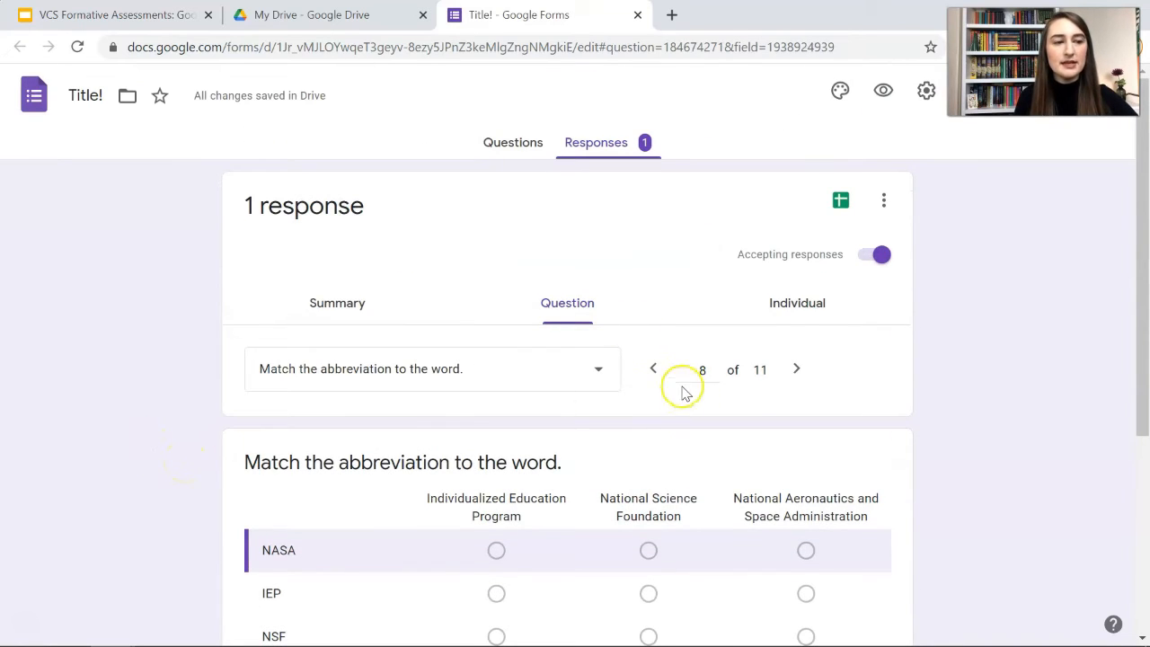
Look through the individual response and return to the form's questions
left_click(816, 308)
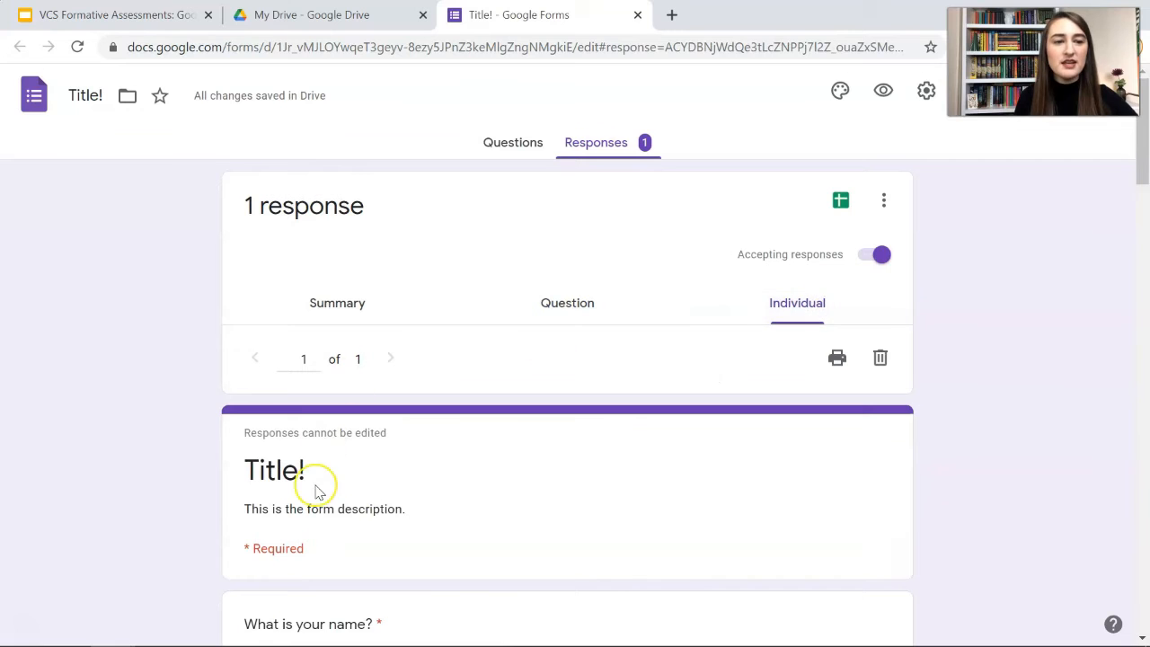
scroll(316, 491, "down", 1)
key("alt+Left")
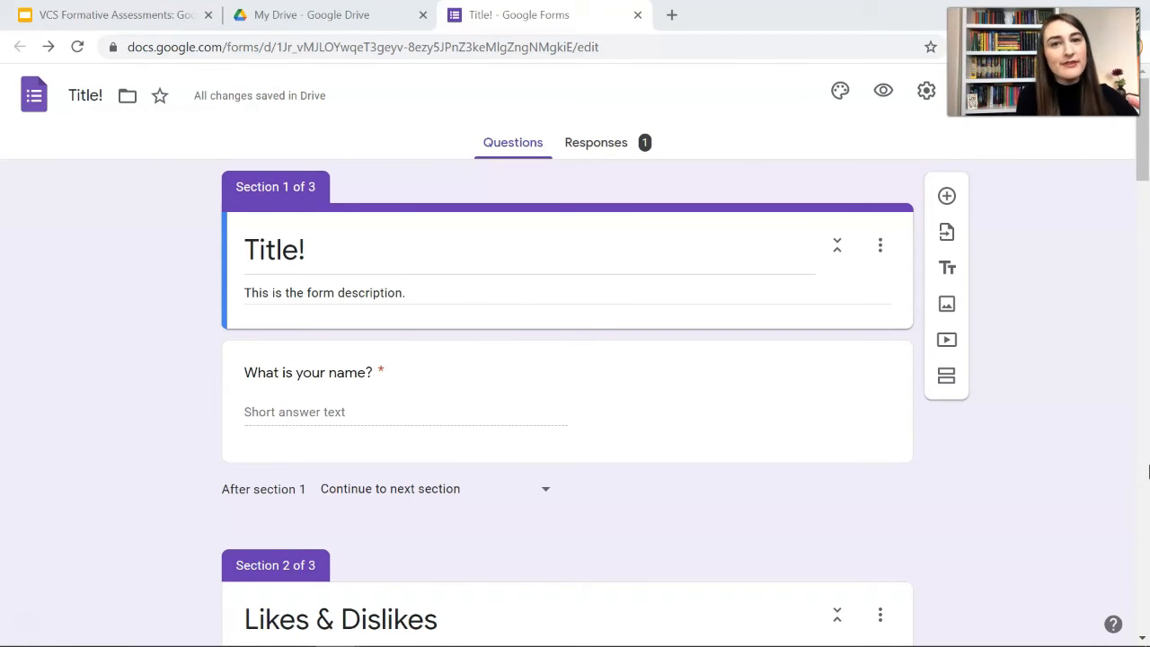
In the form settings, collect email addresses and always send response receipts
left_click(926, 90)
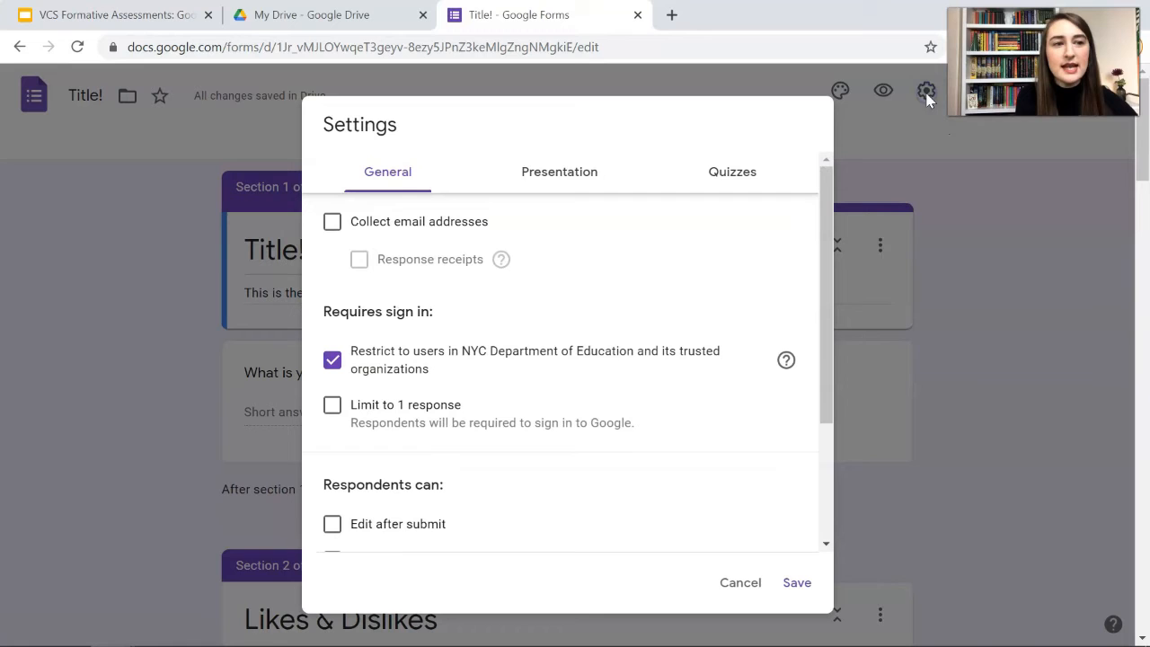
left_click(337, 230)
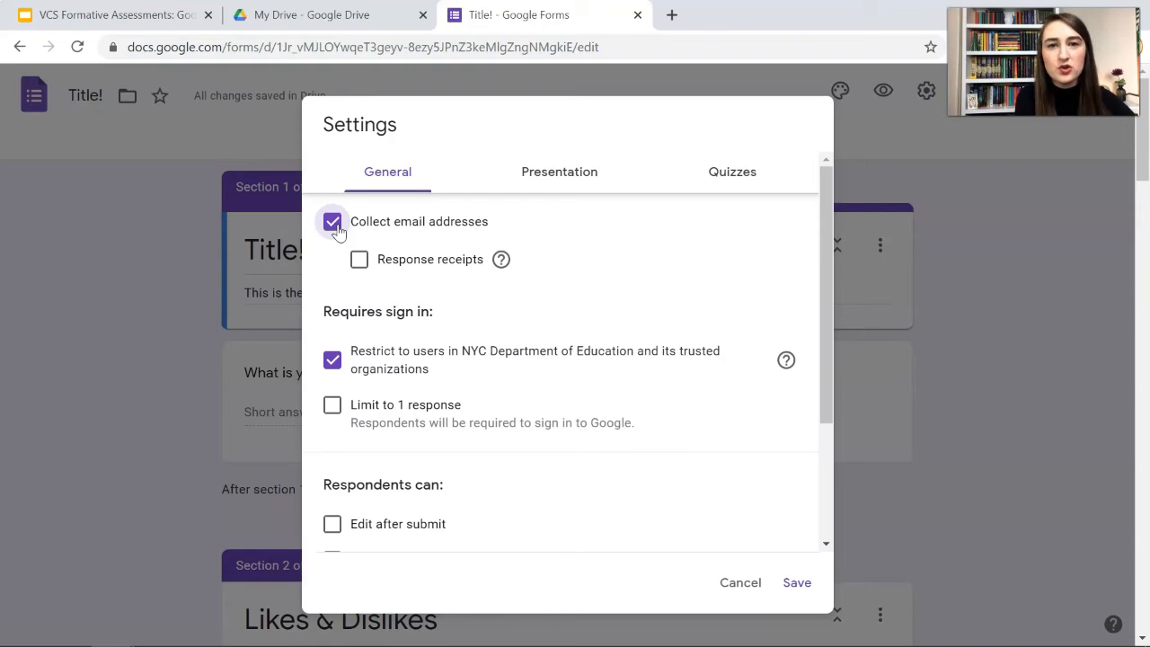
left_click(370, 261)
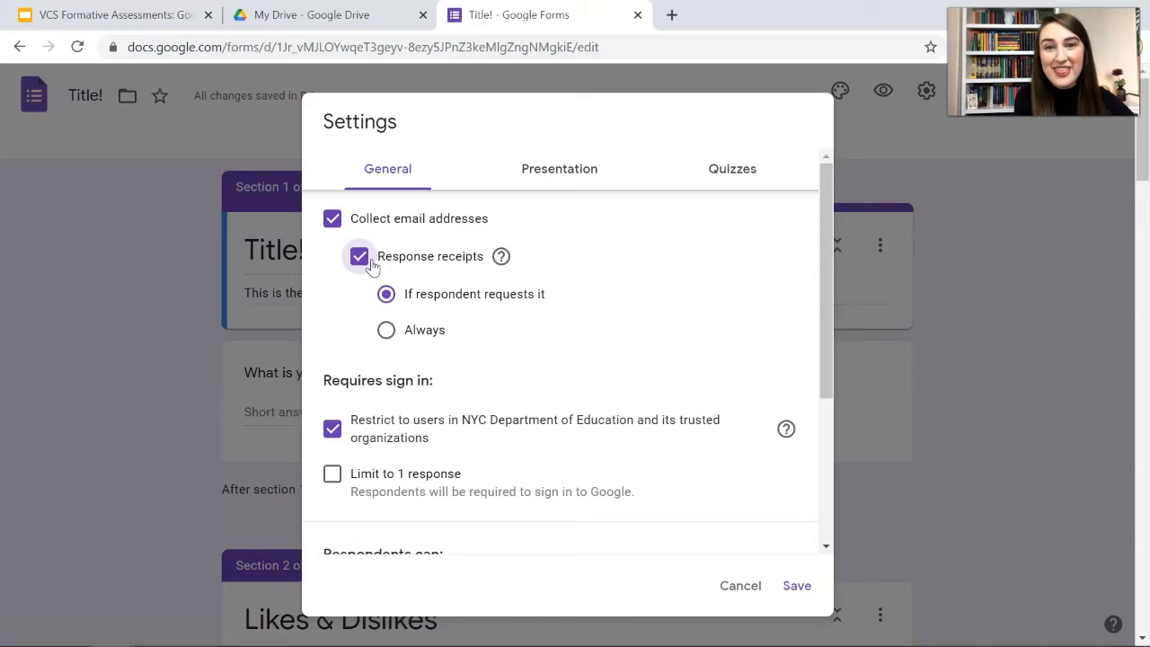
left_click(386, 332)
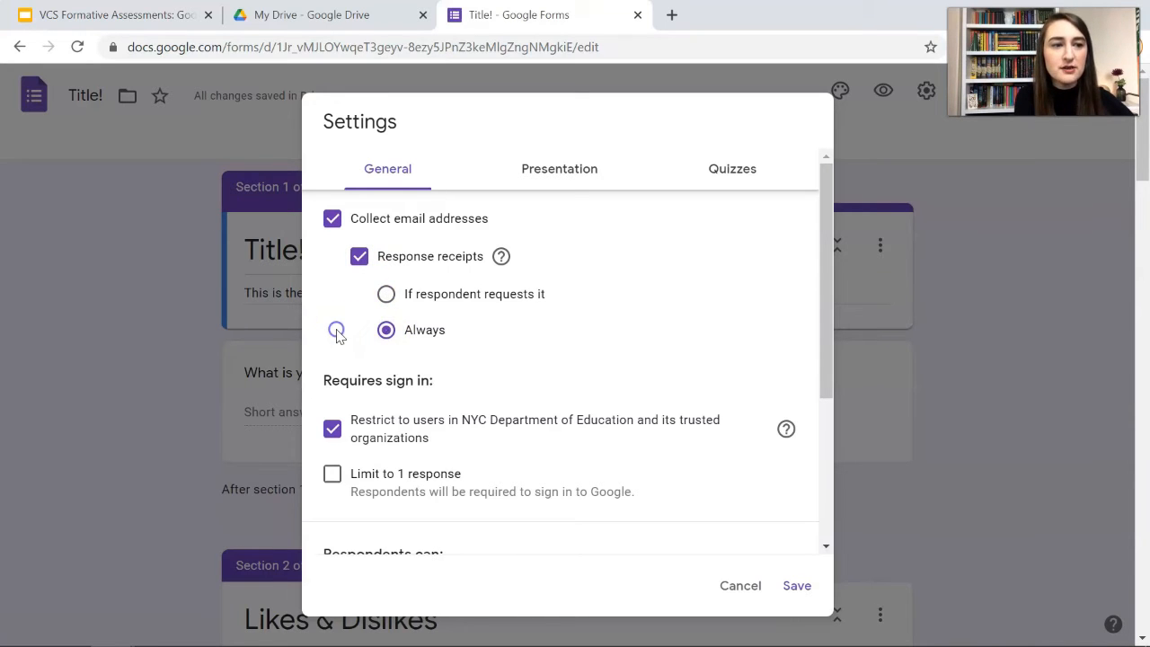
Remove the sign-in restriction to NYC Department of Education users and limit the form to 1 response
scroll(336, 333, "down", 2)
left_click(333, 280)
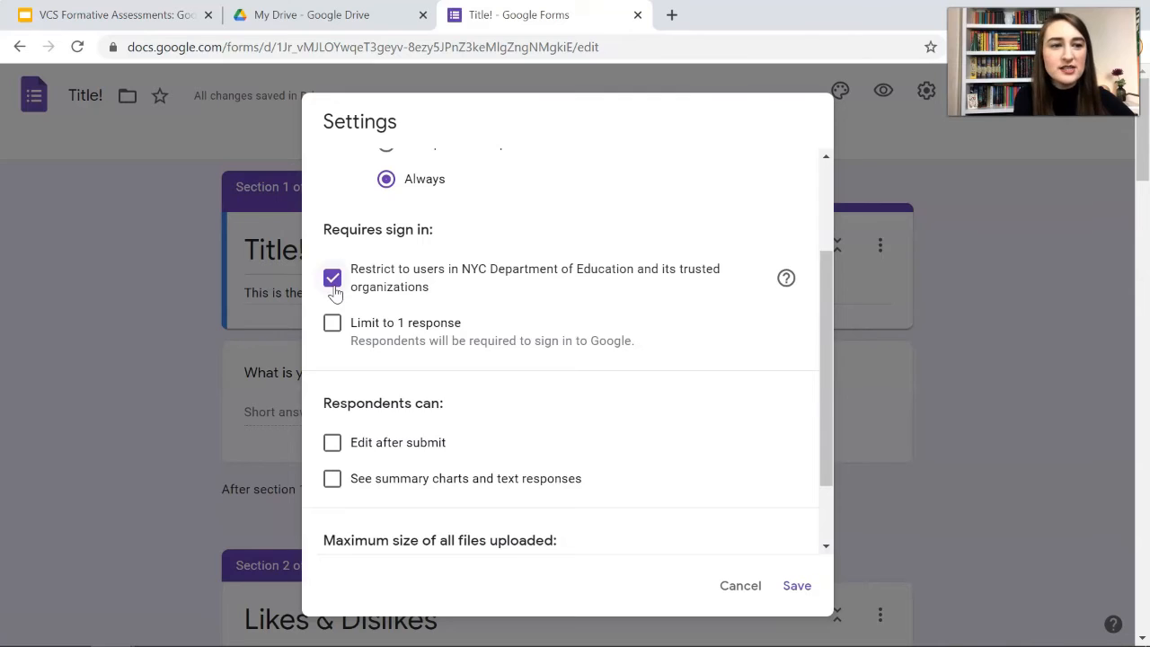
left_click(332, 286)
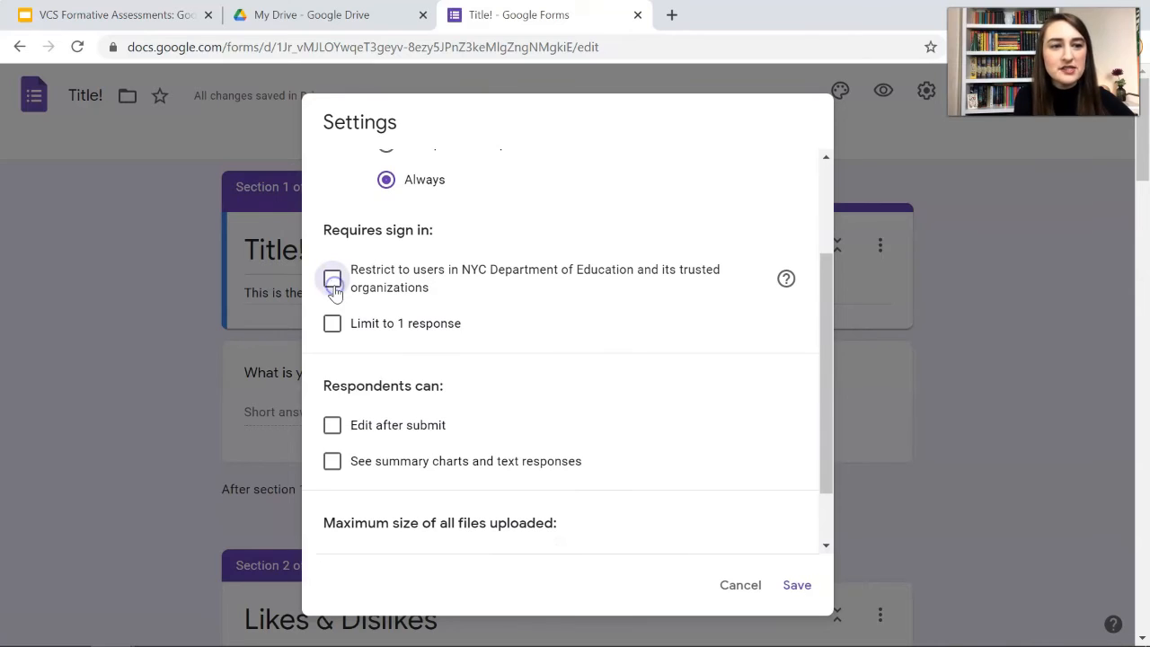
left_click(334, 352)
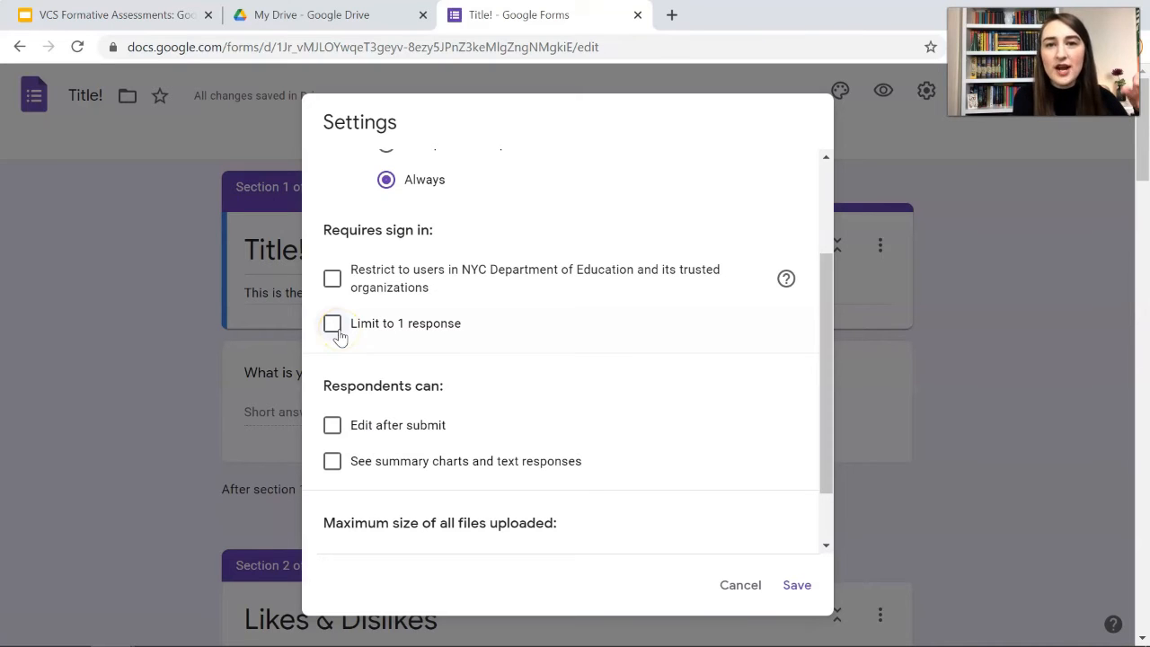
left_click(337, 331)
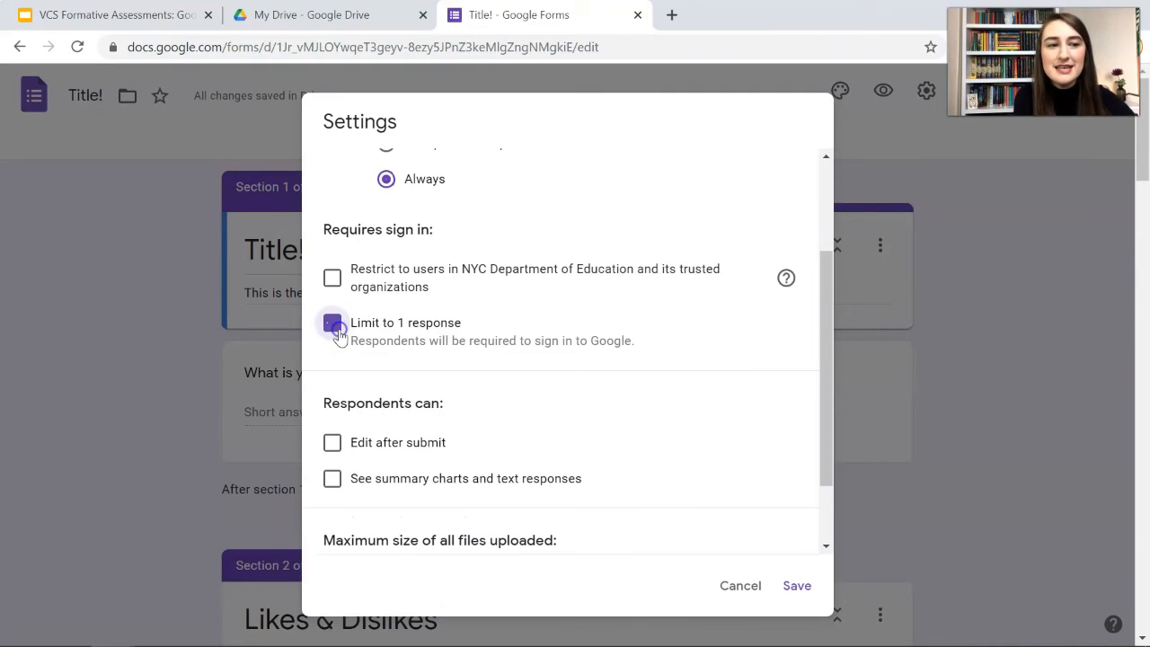
left_click(327, 360)
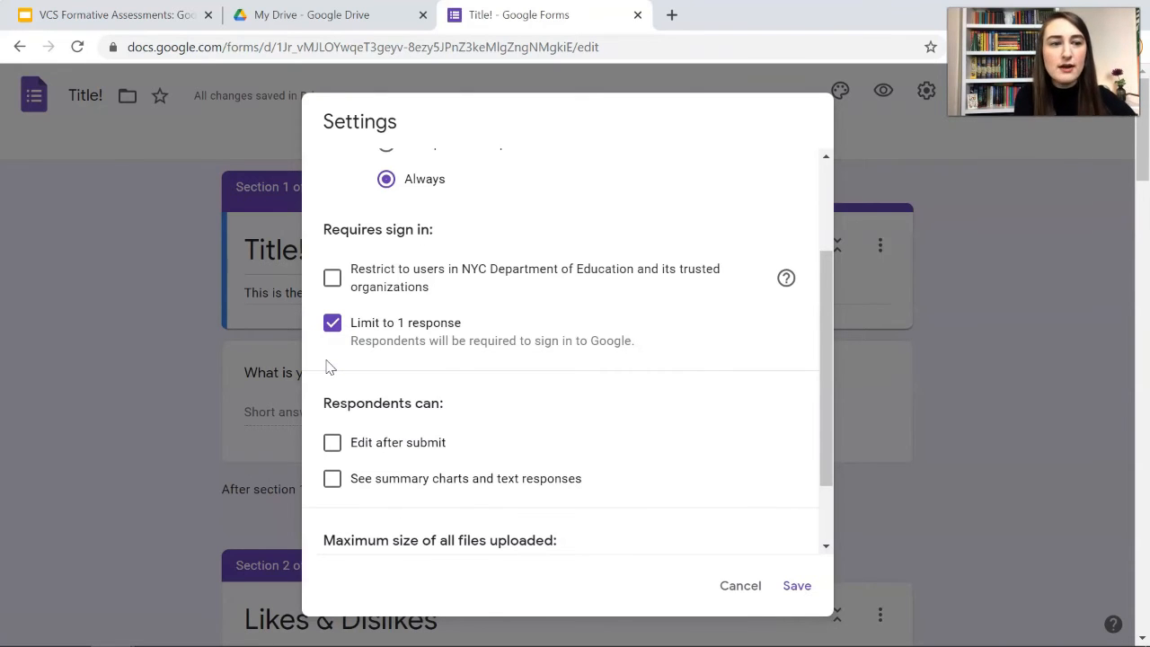
Allow respondents to edit after submitting and see summary charts and text responses, and save the settings
scroll(327, 367, "down", 1)
left_click(333, 354)
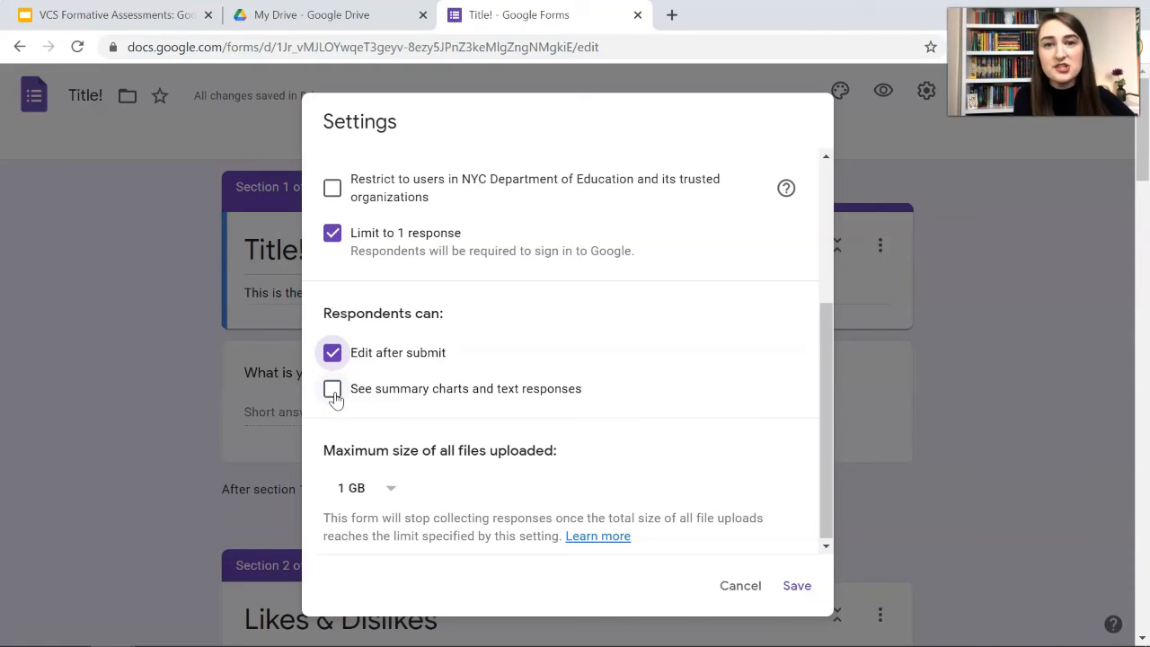
left_click(333, 390)
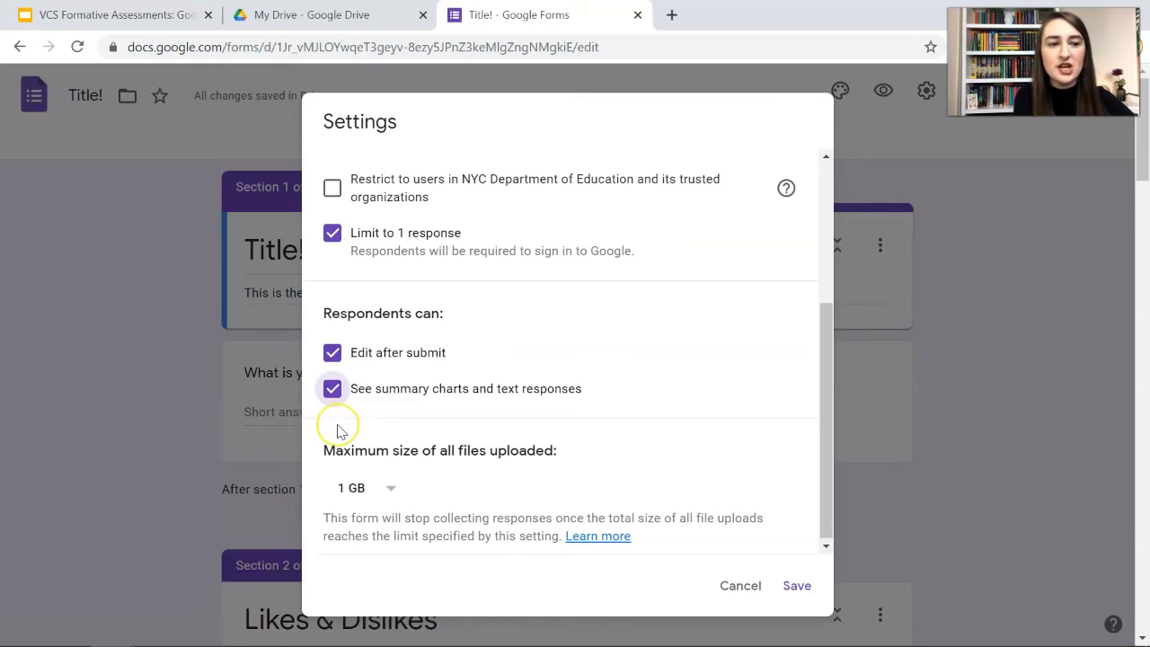
left_click(797, 585)
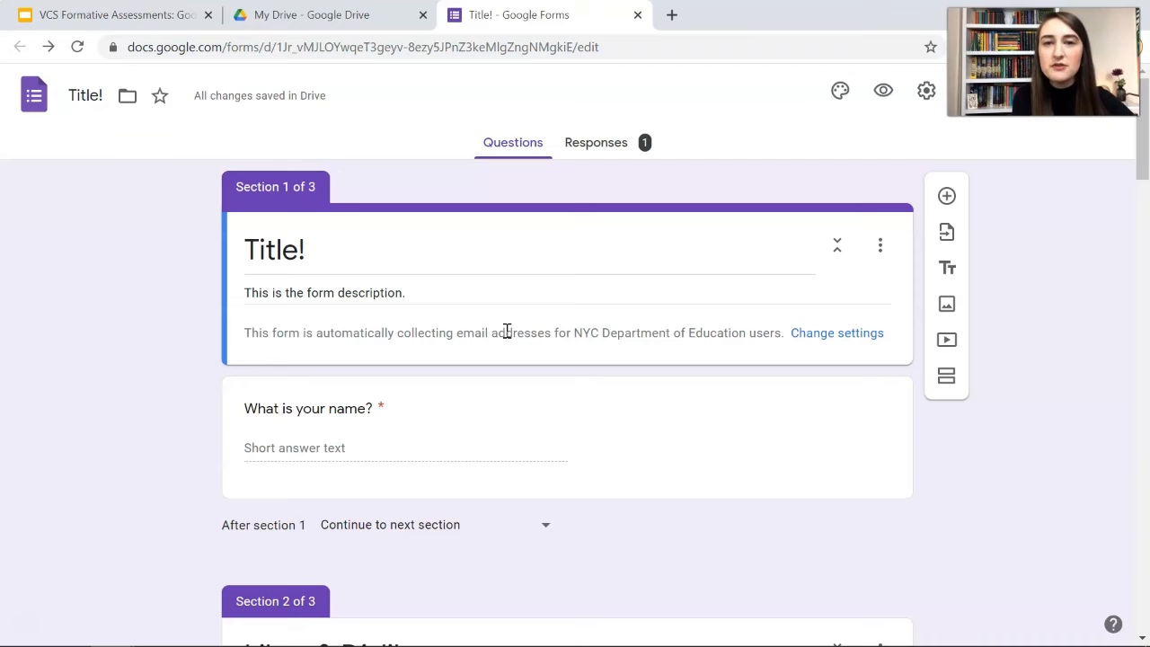
In the form settings, make the form a quiz with point values and auto-grading
left_click(596, 142)
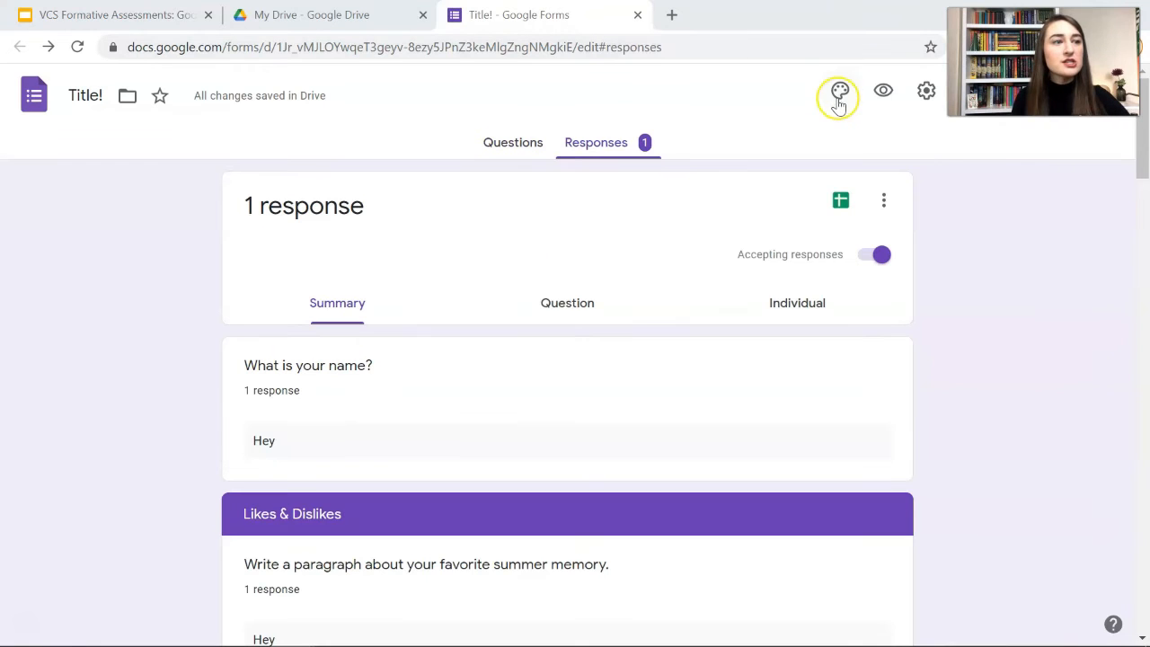
left_click(927, 94)
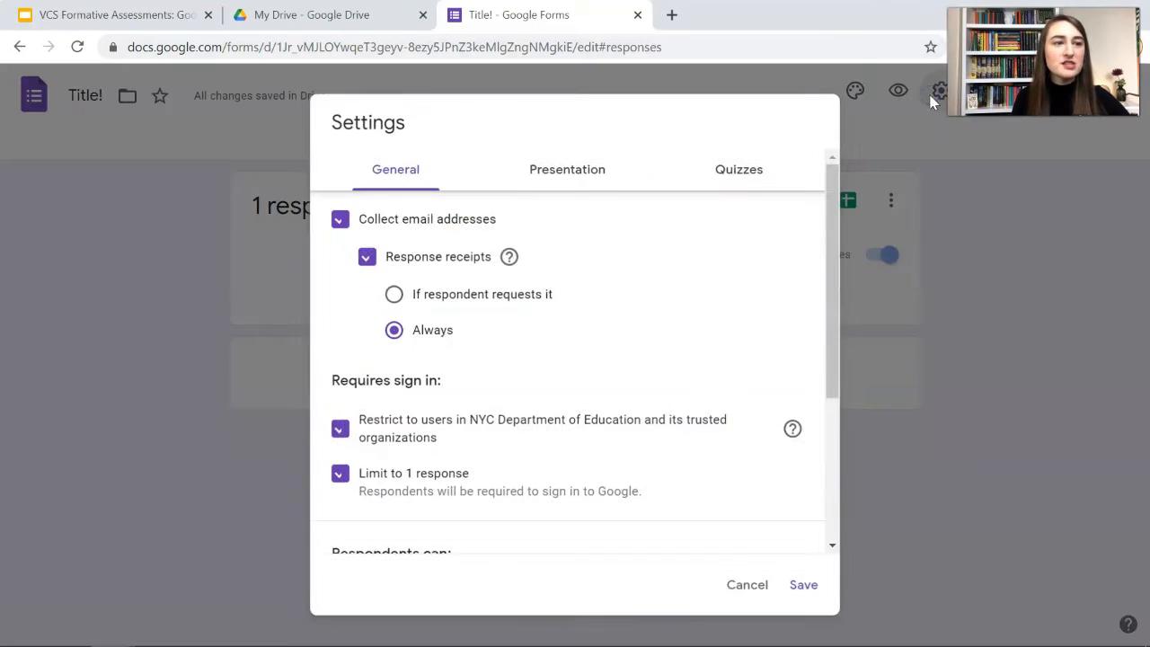
left_click(576, 182)
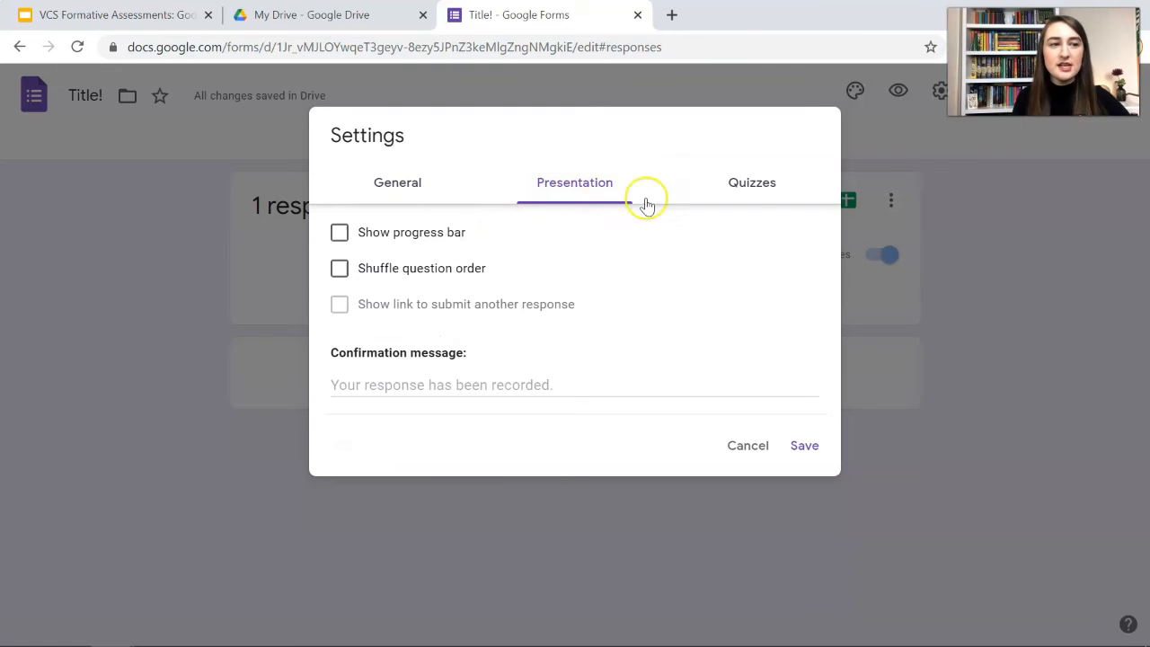
left_click(755, 193)
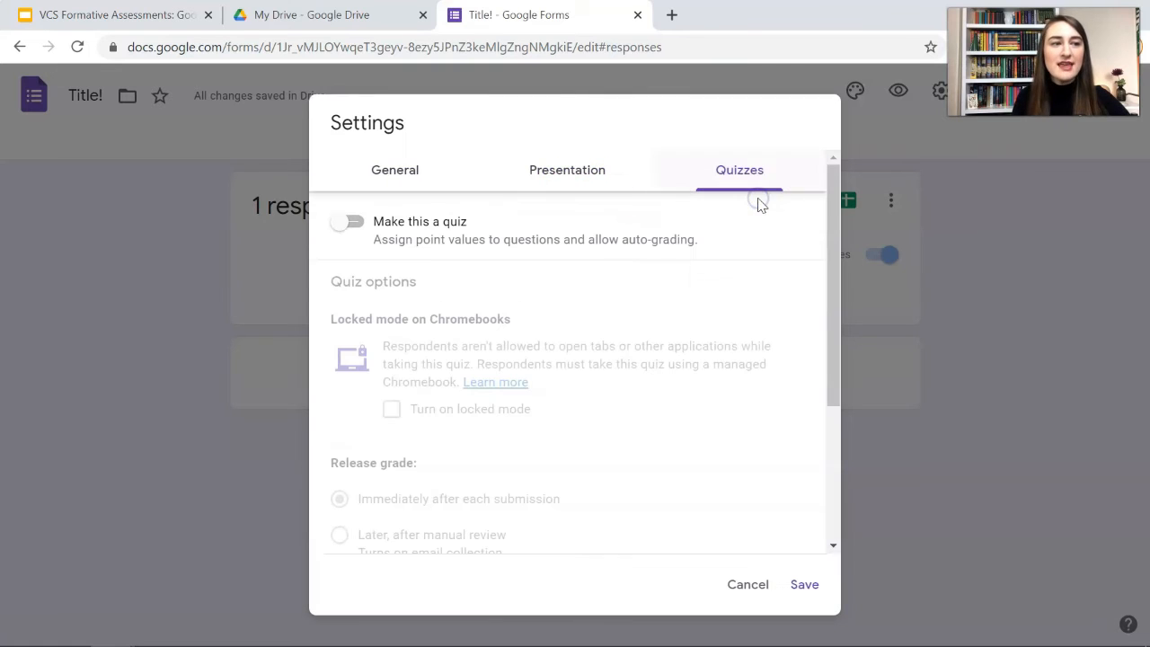
left_click(351, 224)
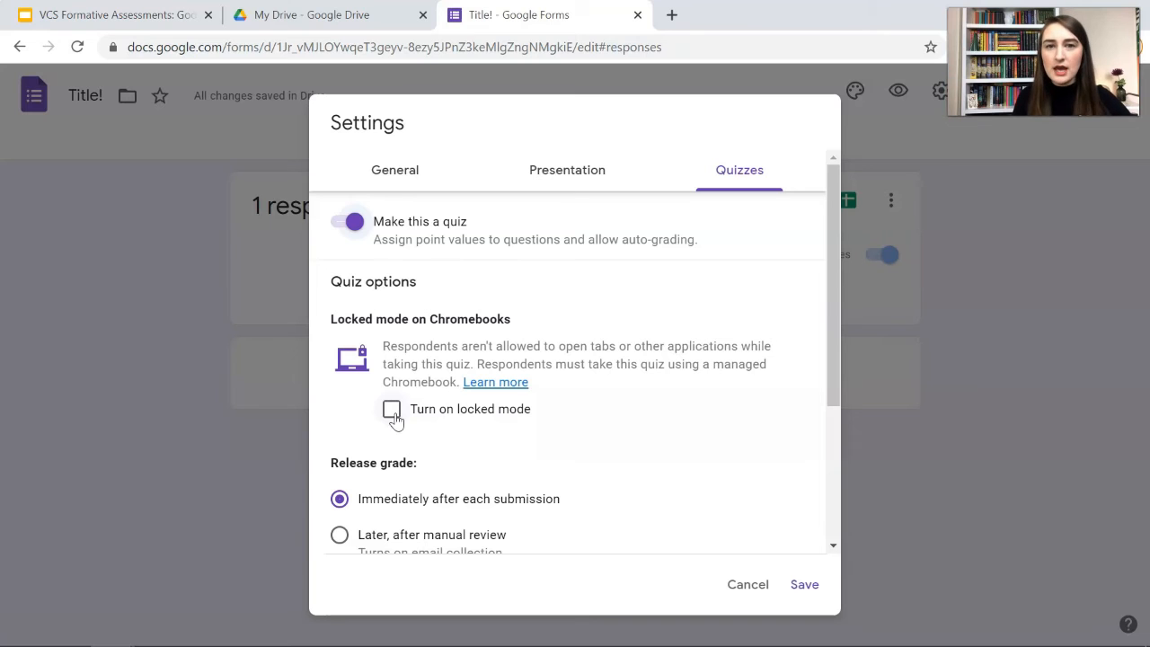
Set grades to release immediately after each submission and save the quiz settings
scroll(395, 421, "down", 2)
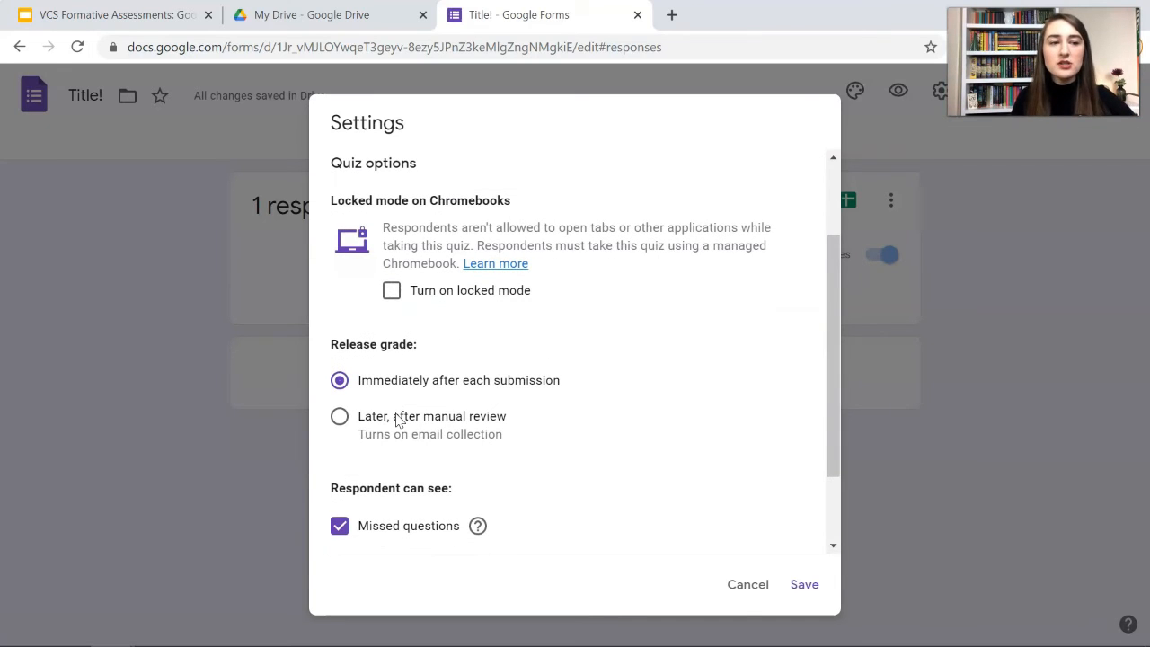
scroll(355, 391, "down", 2)
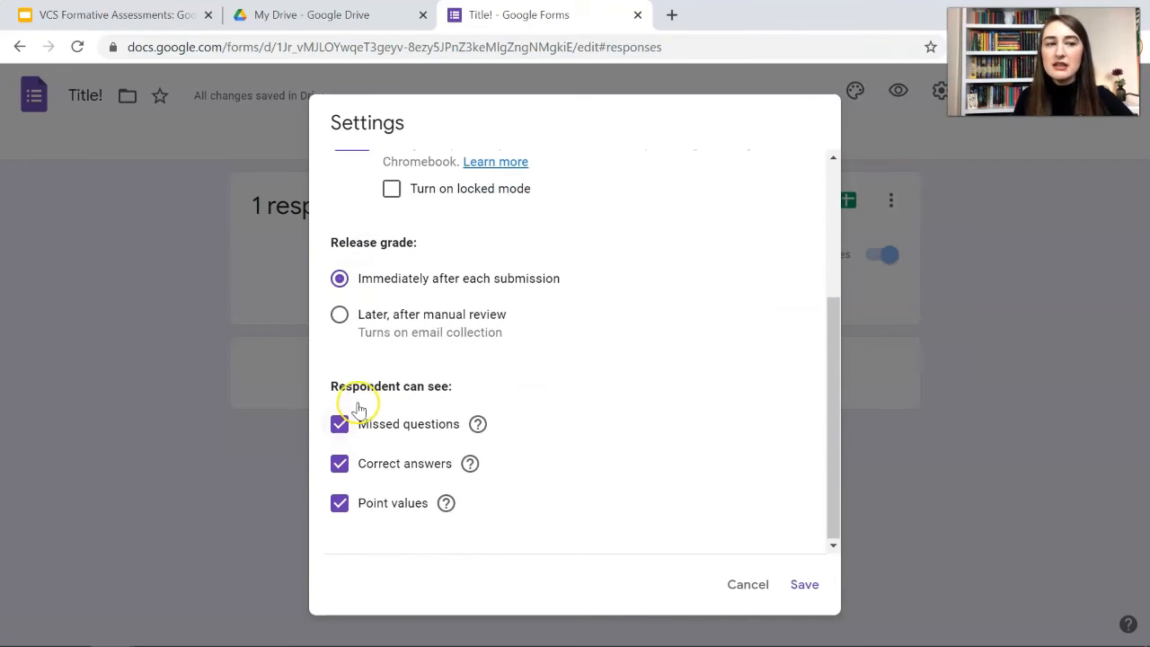
left_click(339, 317)
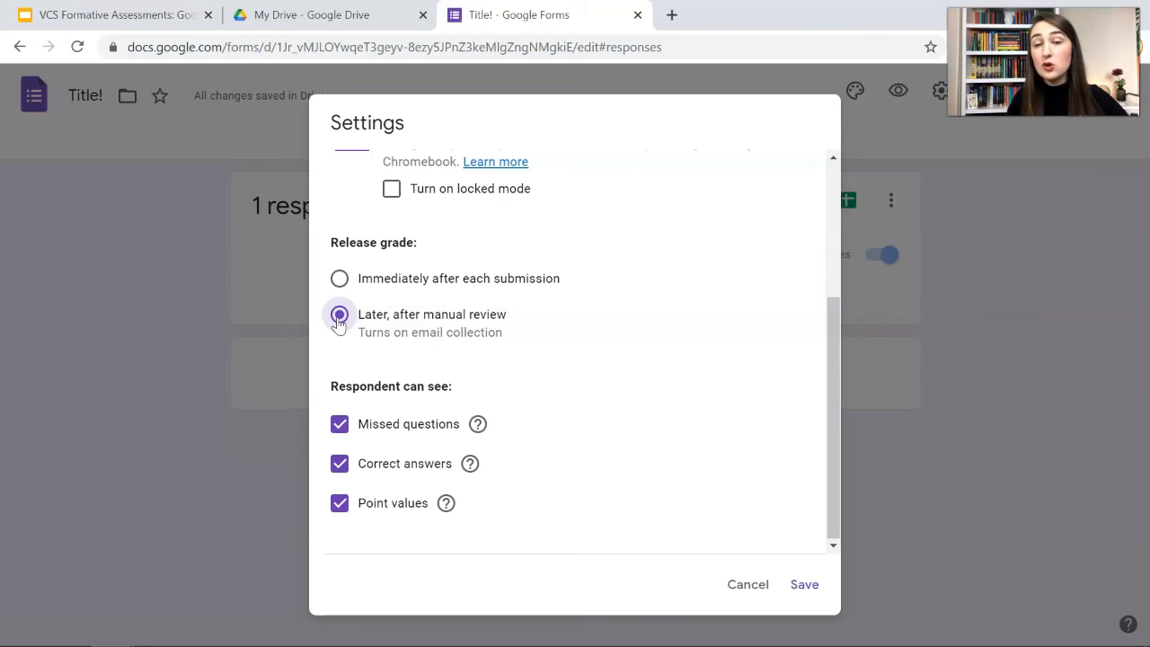
left_click(339, 279)
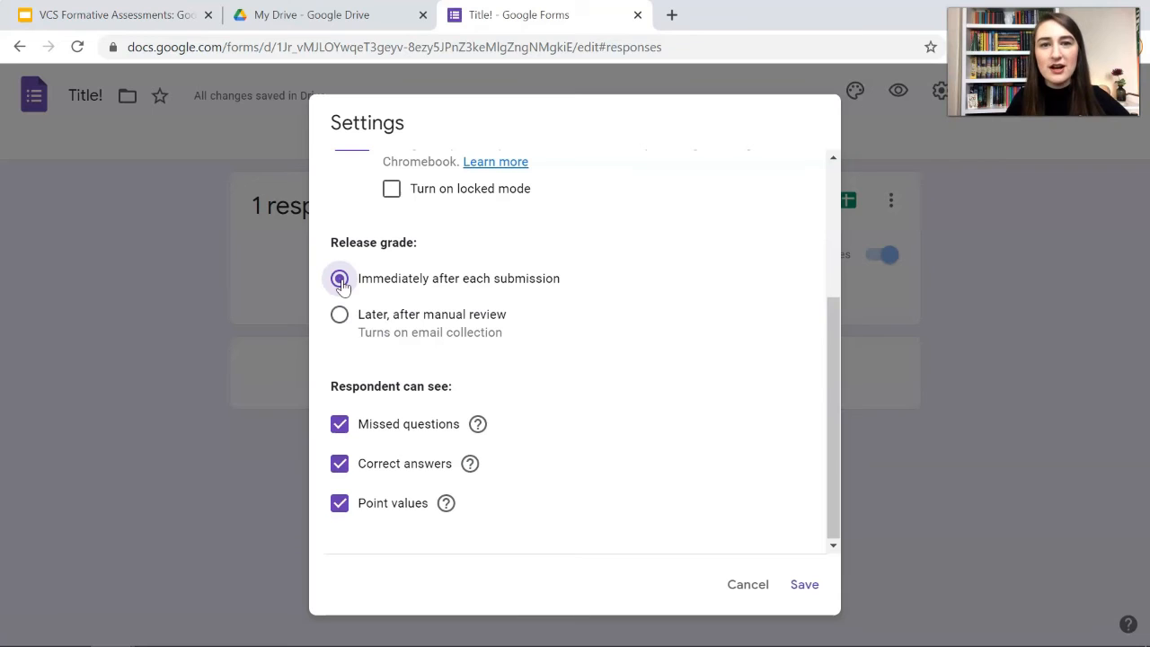
left_click(804, 584)
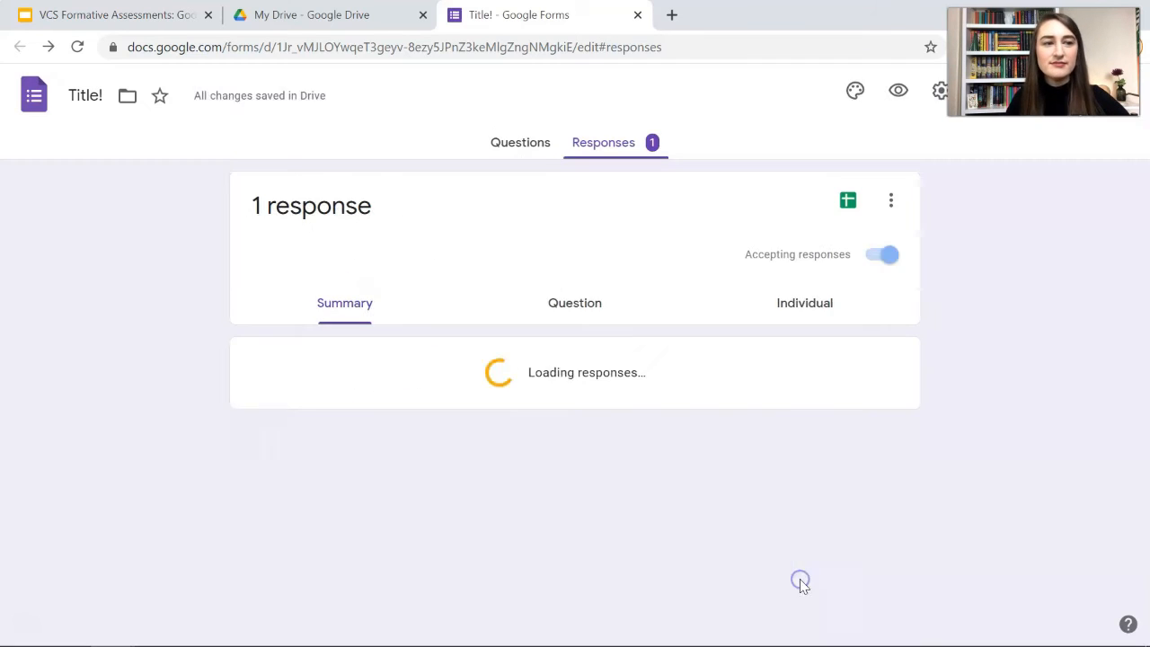
In the answer key for "Which season is your favorite?", mark Spring as correct and assign 1 point
left_click(496, 144)
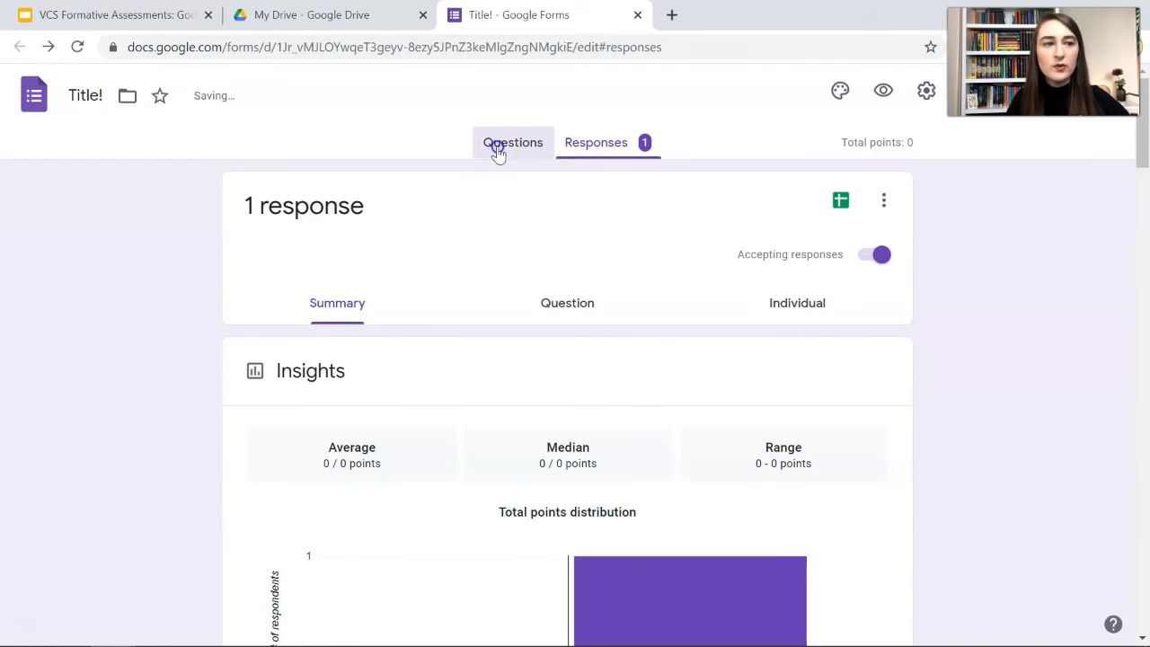
left_click(296, 458)
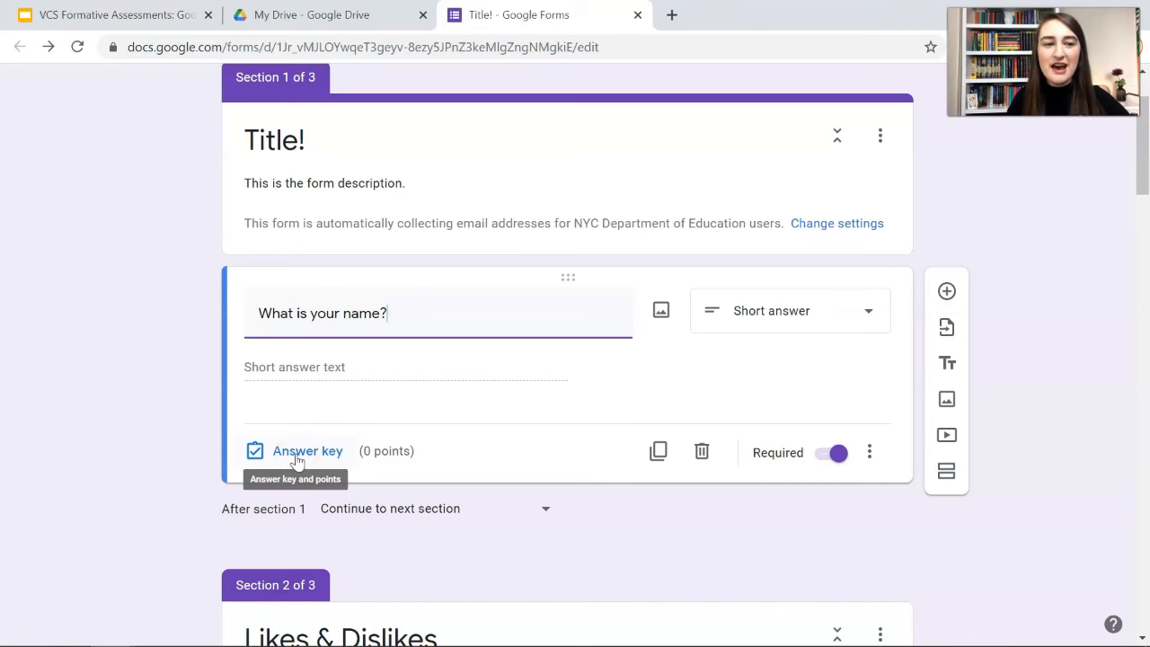
scroll(185, 485, "down", 5)
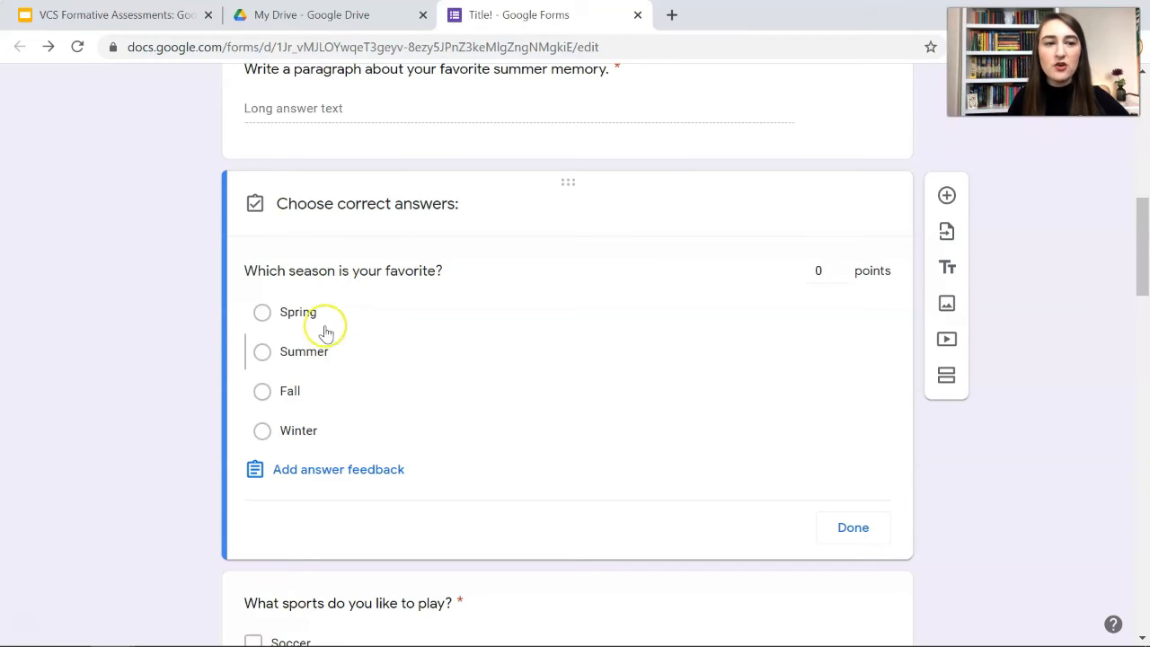
left_click(289, 320)
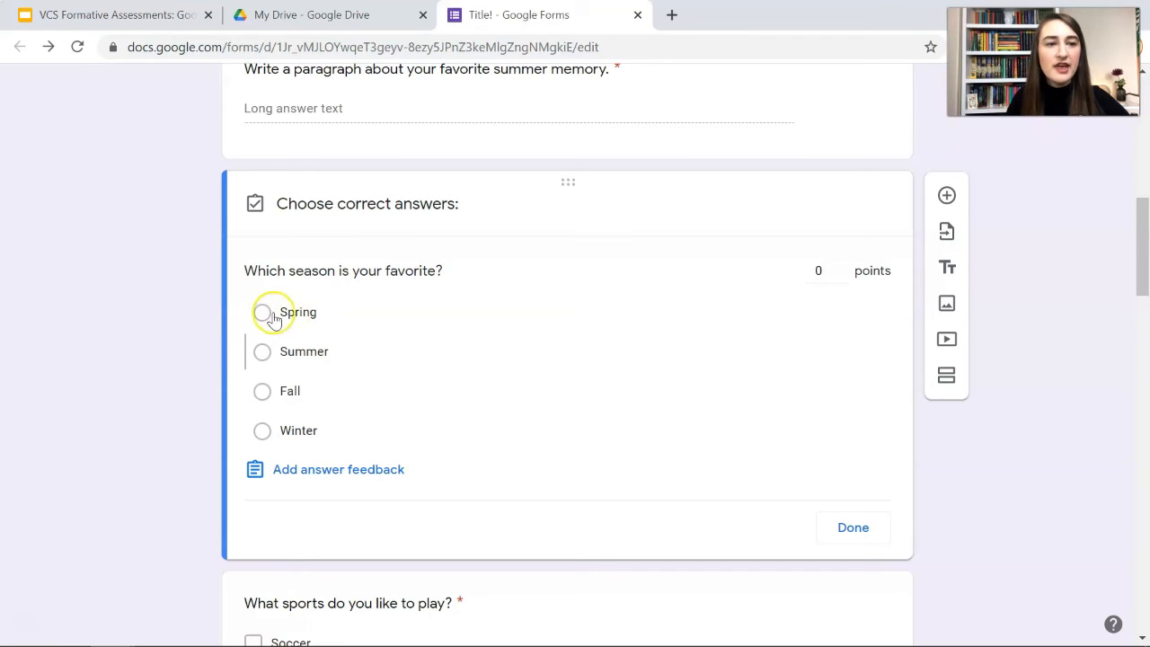
left_click(262, 312)
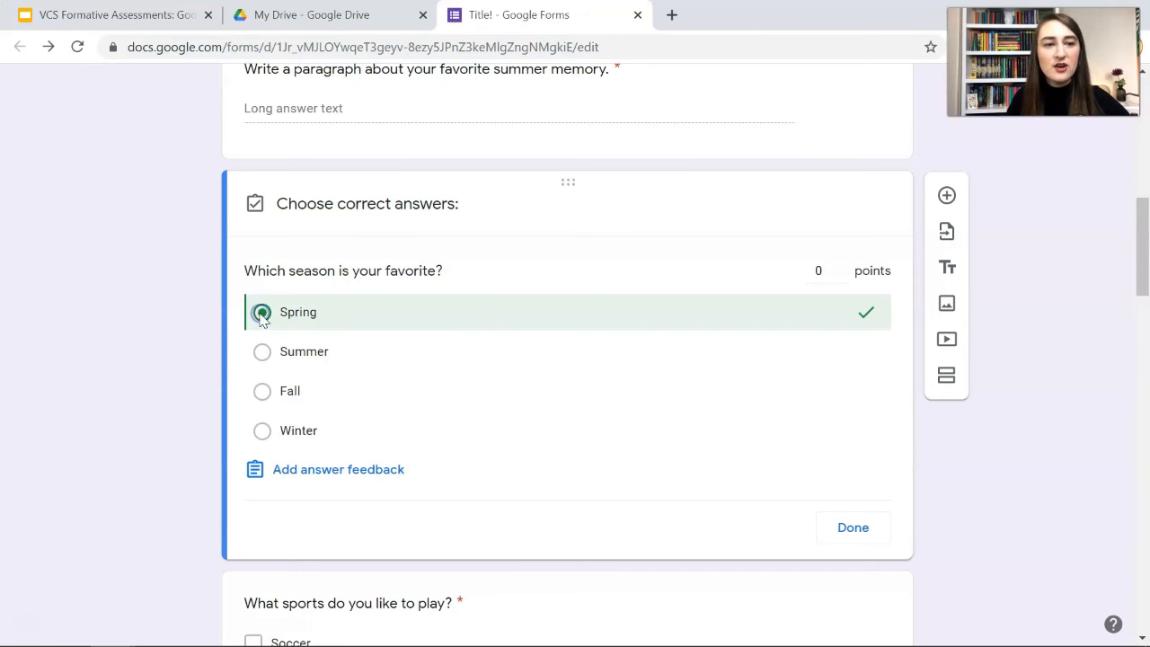
left_click(840, 263)
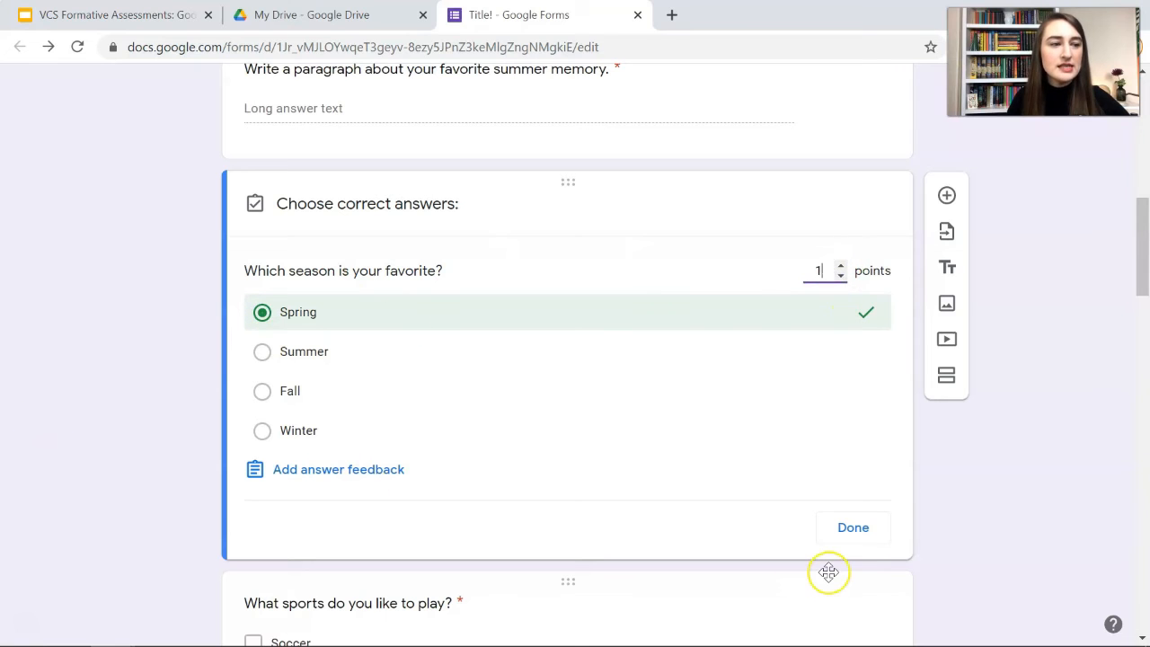
left_click(852, 530)
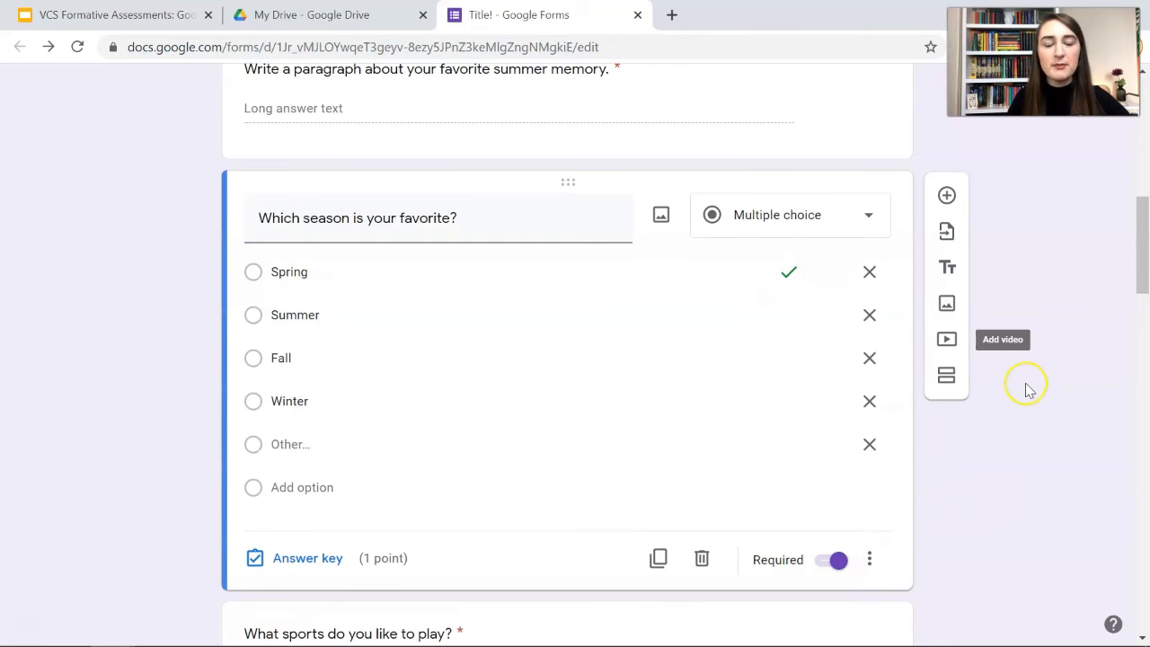
Assign 1 point to the "What is your name?" question in its answer key
scroll(1013, 353, "up", 15)
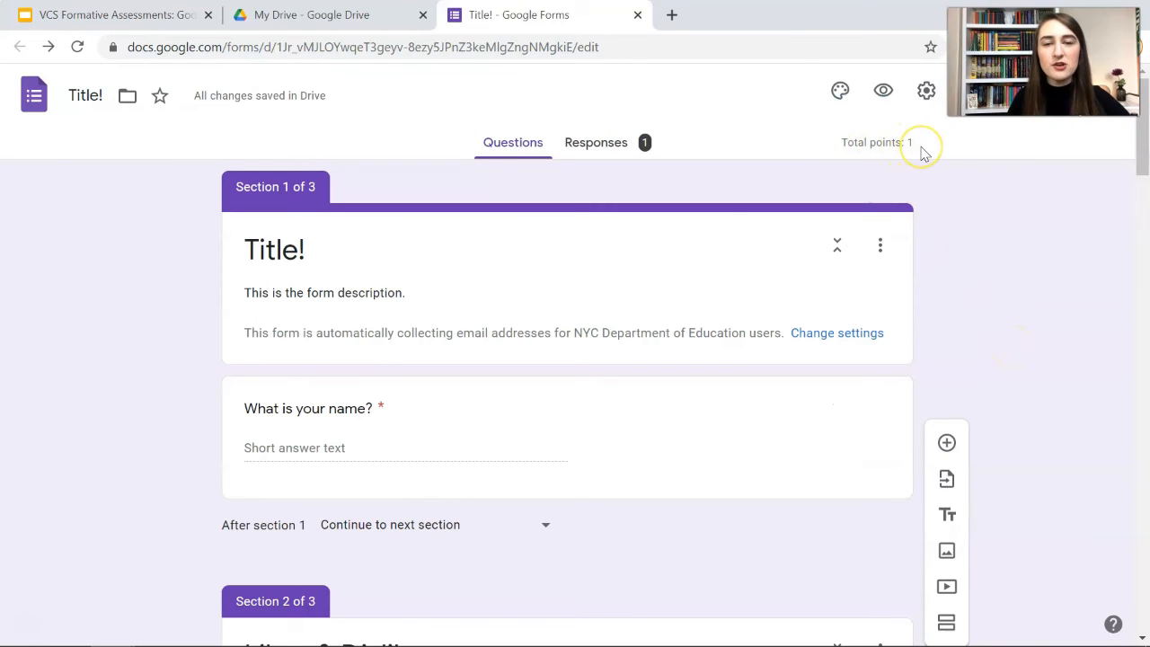
scroll(966, 310, "down", 3)
scroll(966, 310, "up", 3)
left_click(379, 457)
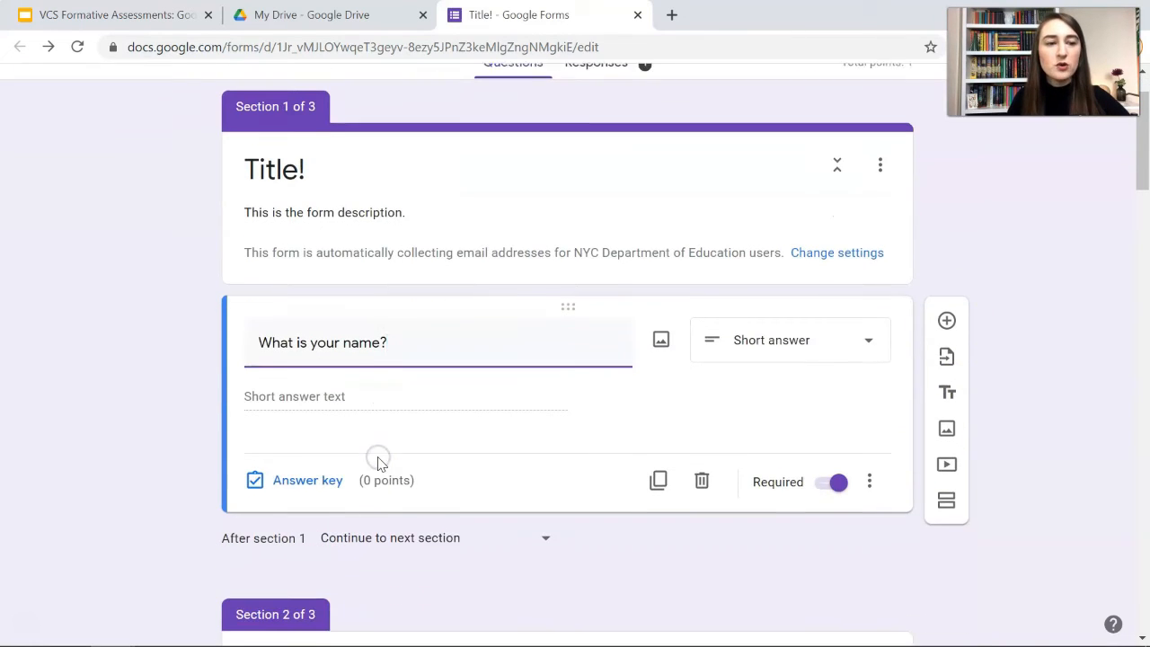
left_click(310, 478)
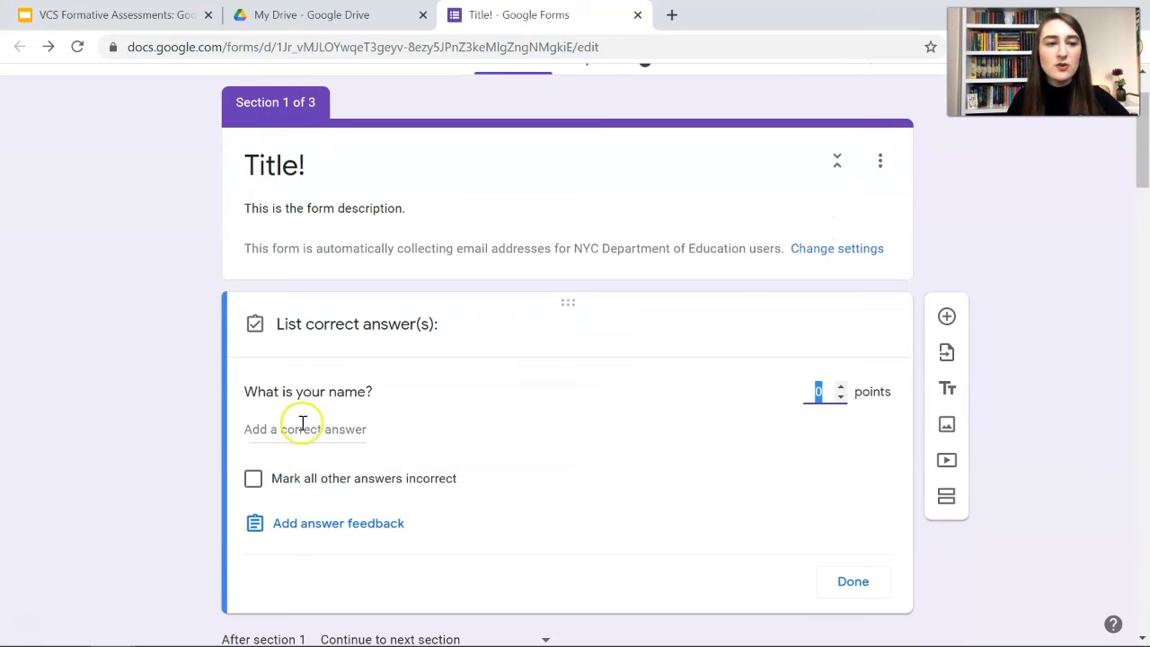
type("1")
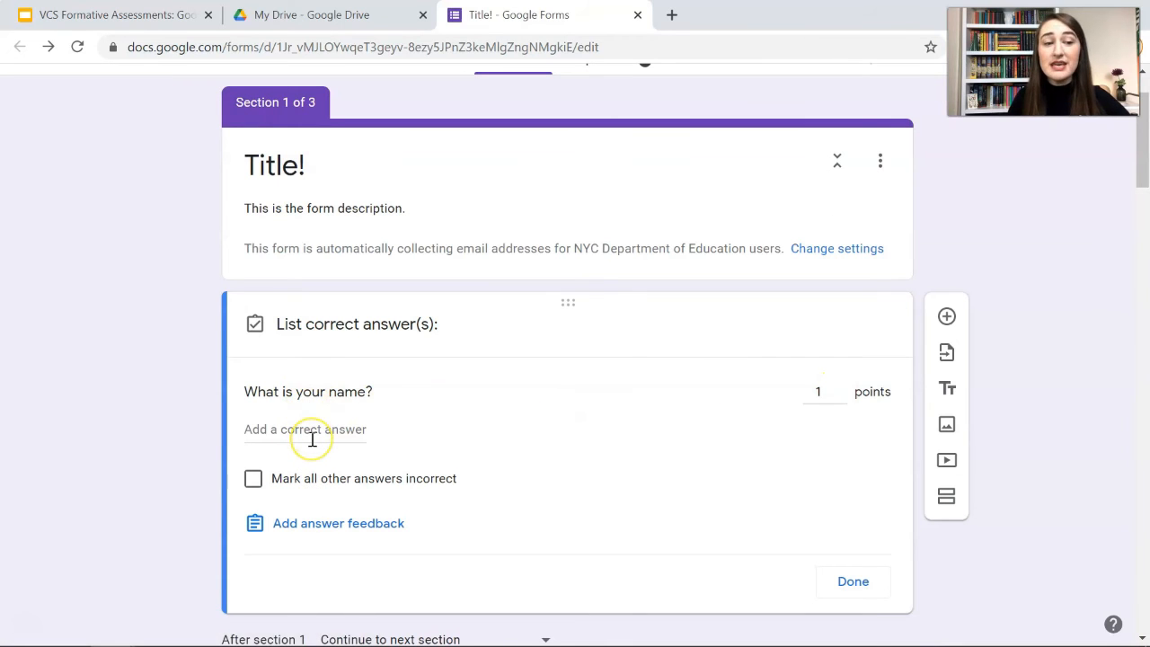
List a first name as the name question's correct answer and mark all other answers incorrect
left_click(311, 435)
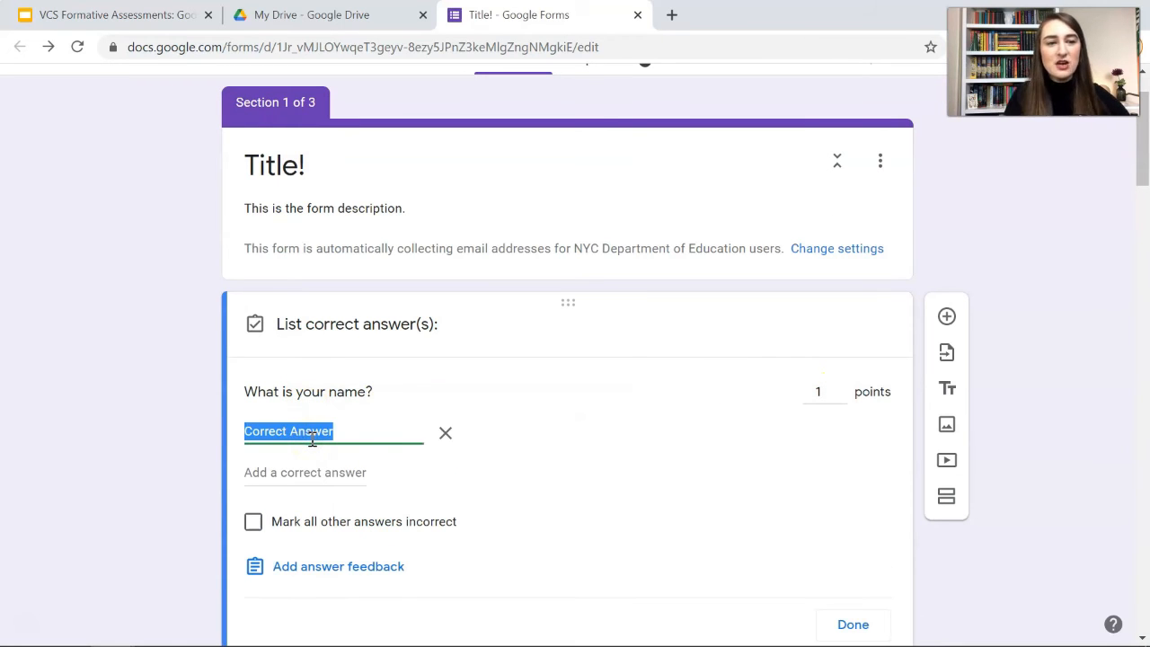
type("Kevin")
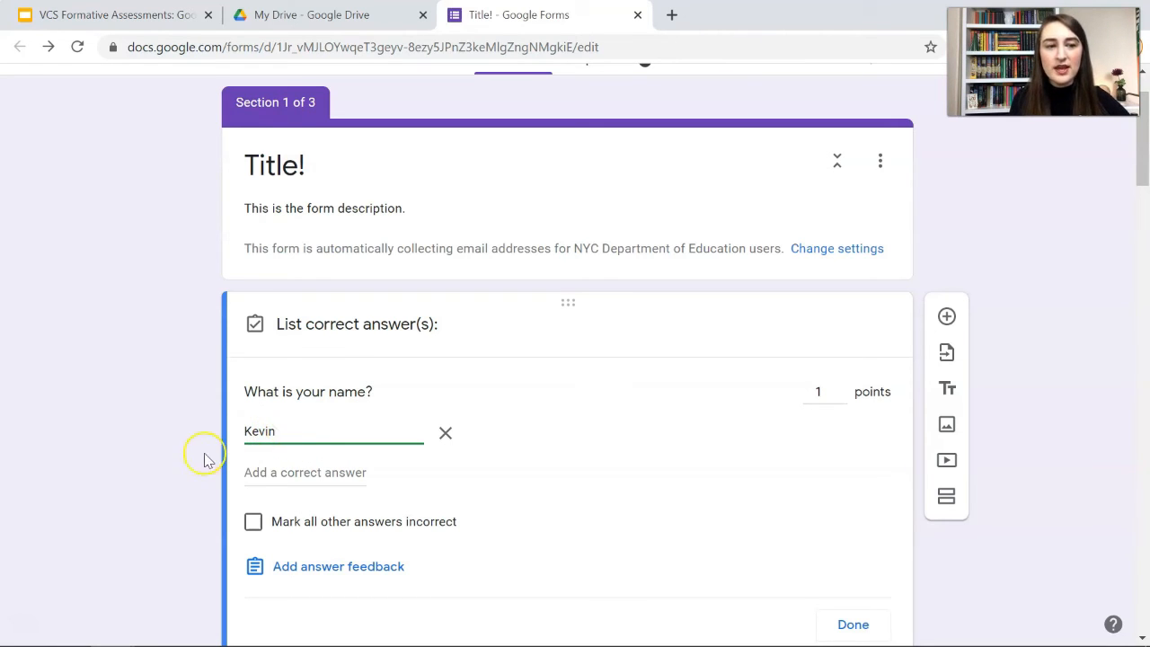
left_click(254, 522)
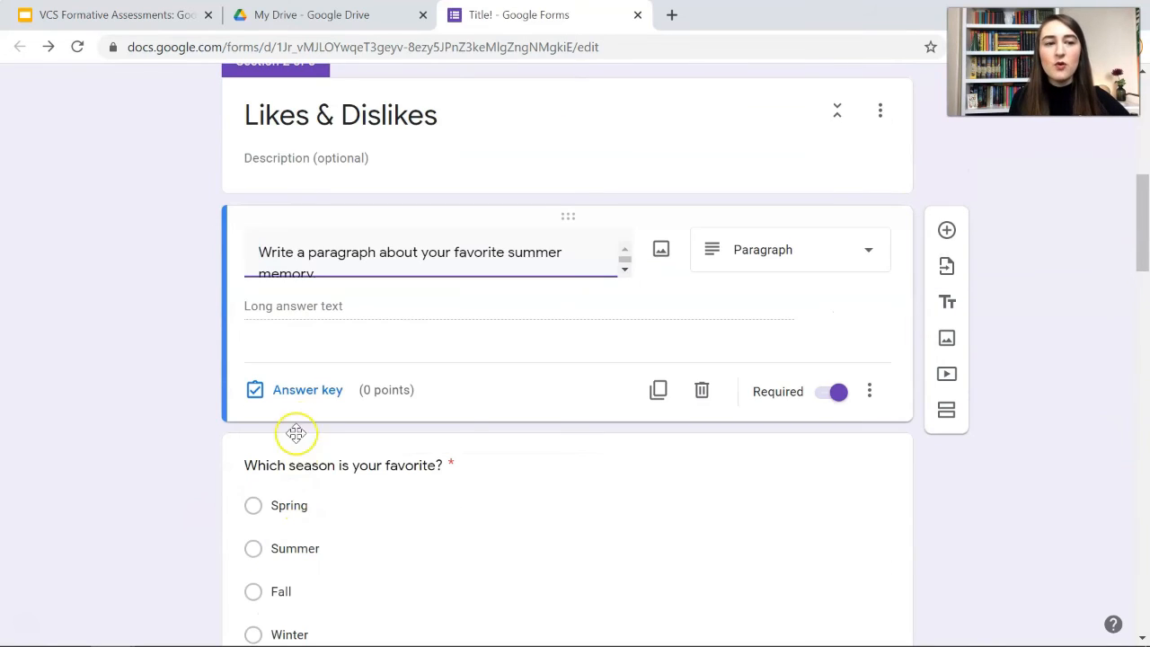
Add the answer feedback "That sounds amazing!" to the summer memory paragraph question and make it worth 1 point
left_click(307, 386)
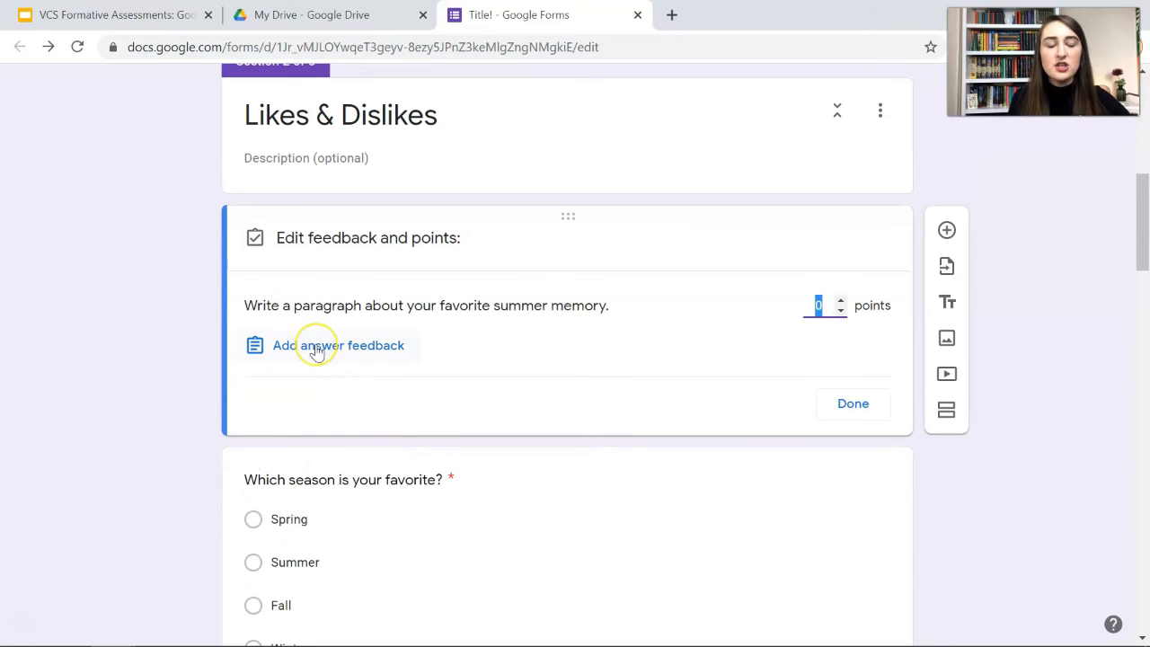
left_click(316, 351)
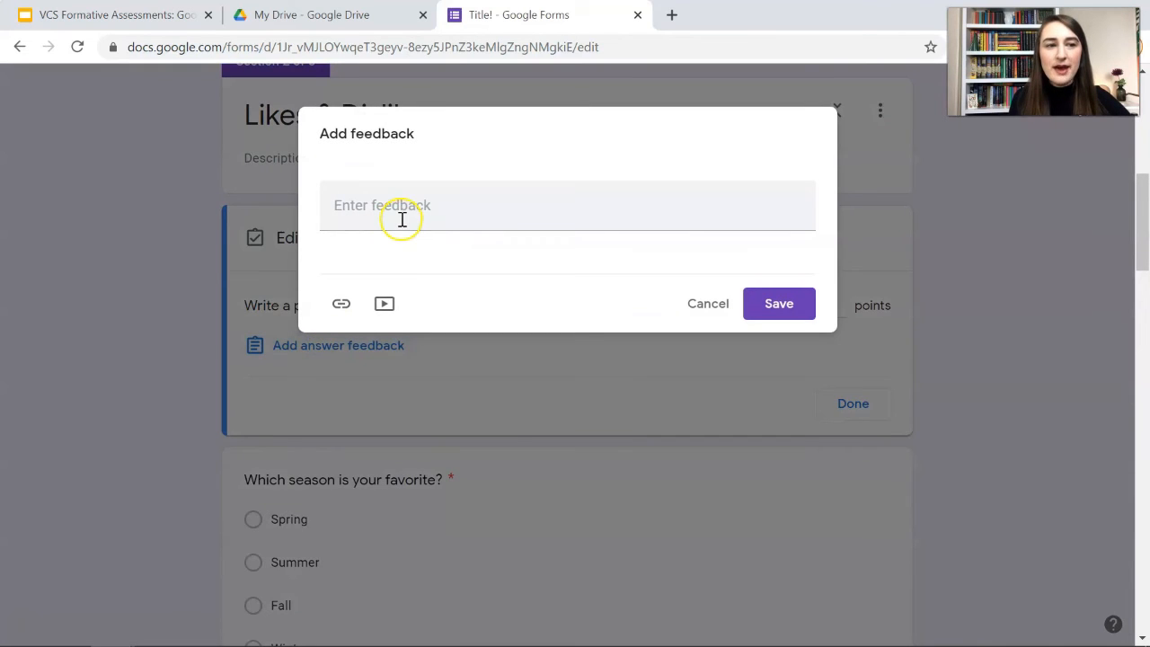
left_click(401, 219)
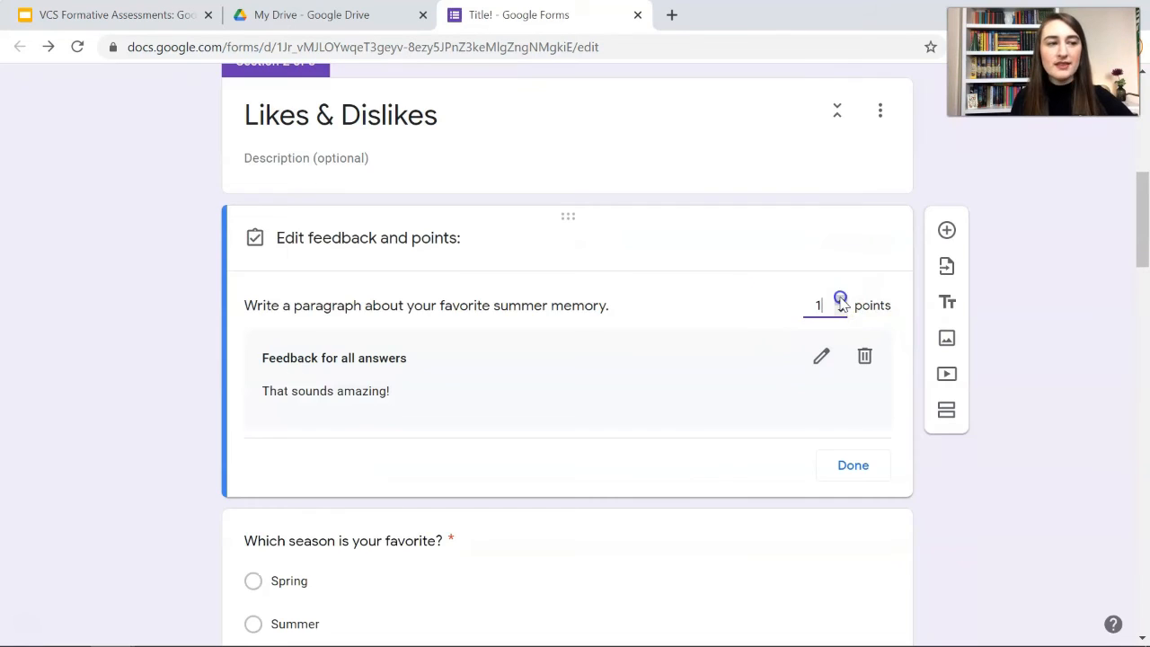
left_click(1033, 398)
scroll(1034, 401, "up", 7)
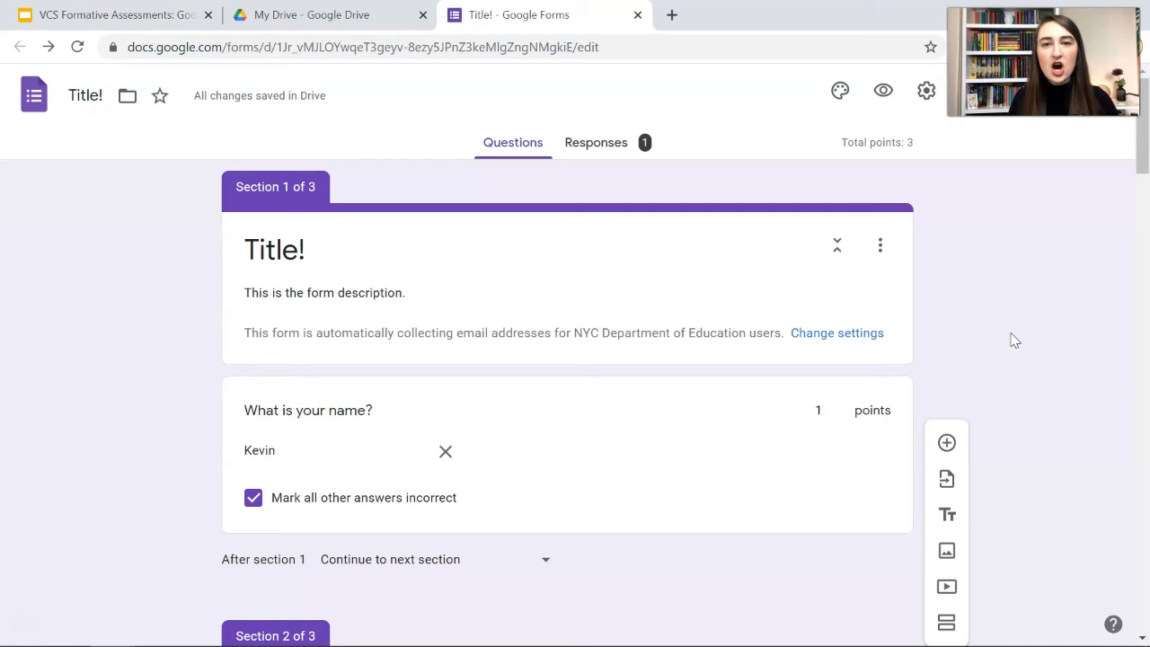
In the presentation settings, show a progress bar, set the confirmation message to "Great work! Go do Assignment #2!", and save
left_click(930, 104)
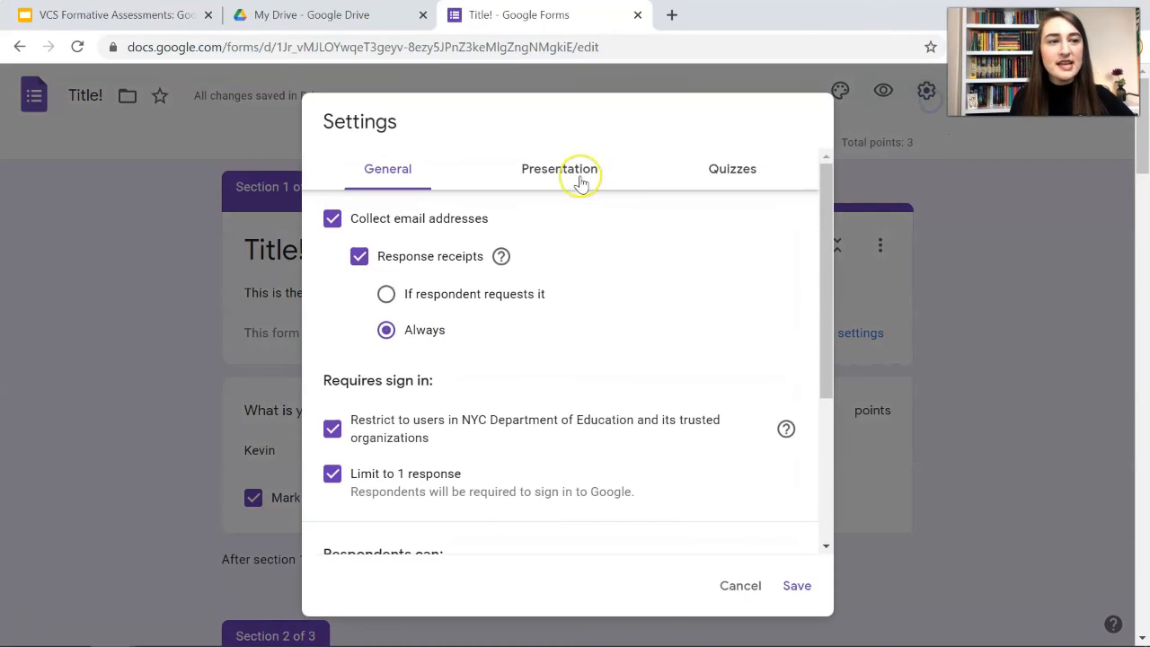
left_click(575, 178)
left_click(430, 235)
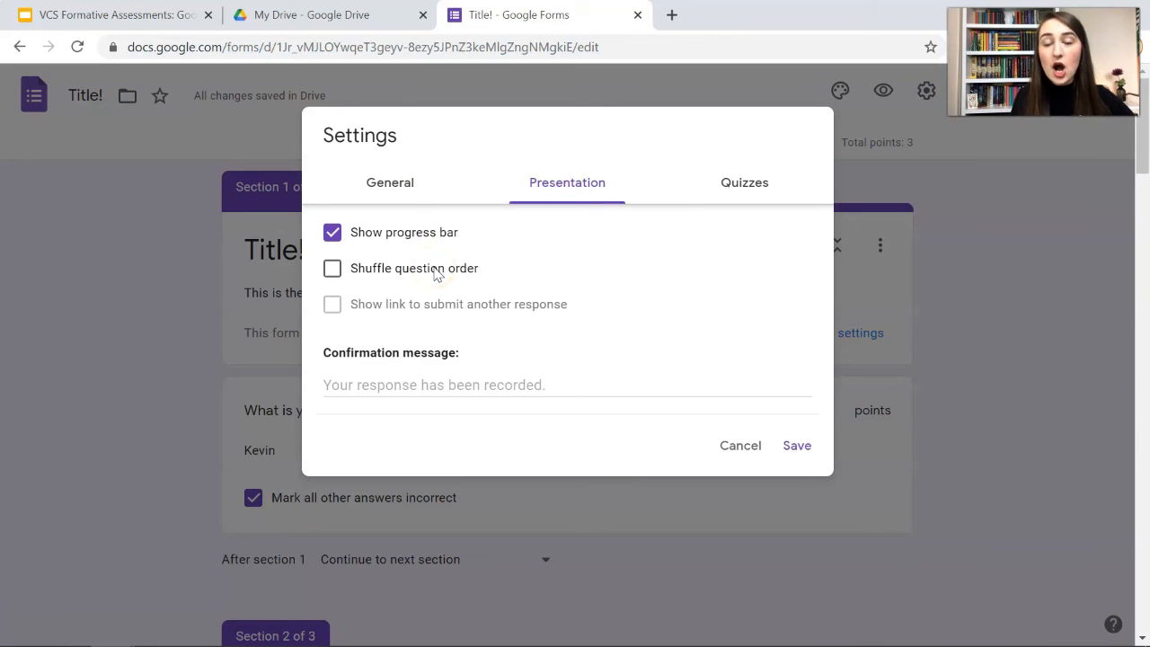
left_click(412, 381)
type("Gre")
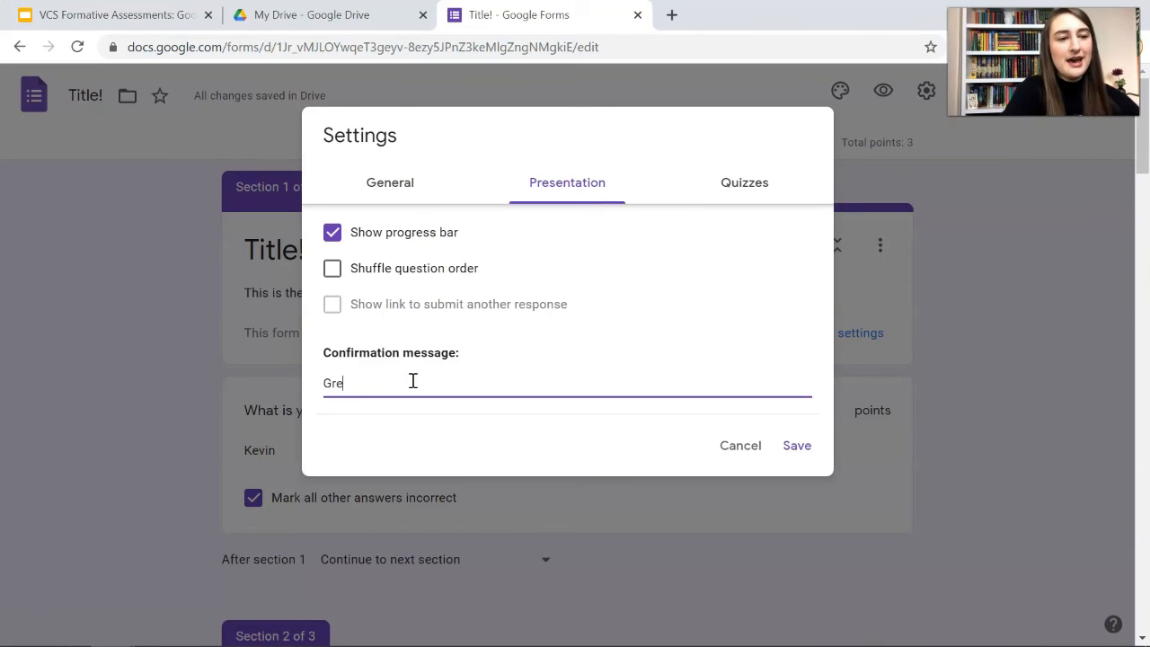
type("at work! Go do Assignment #2!")
left_click(455, 443)
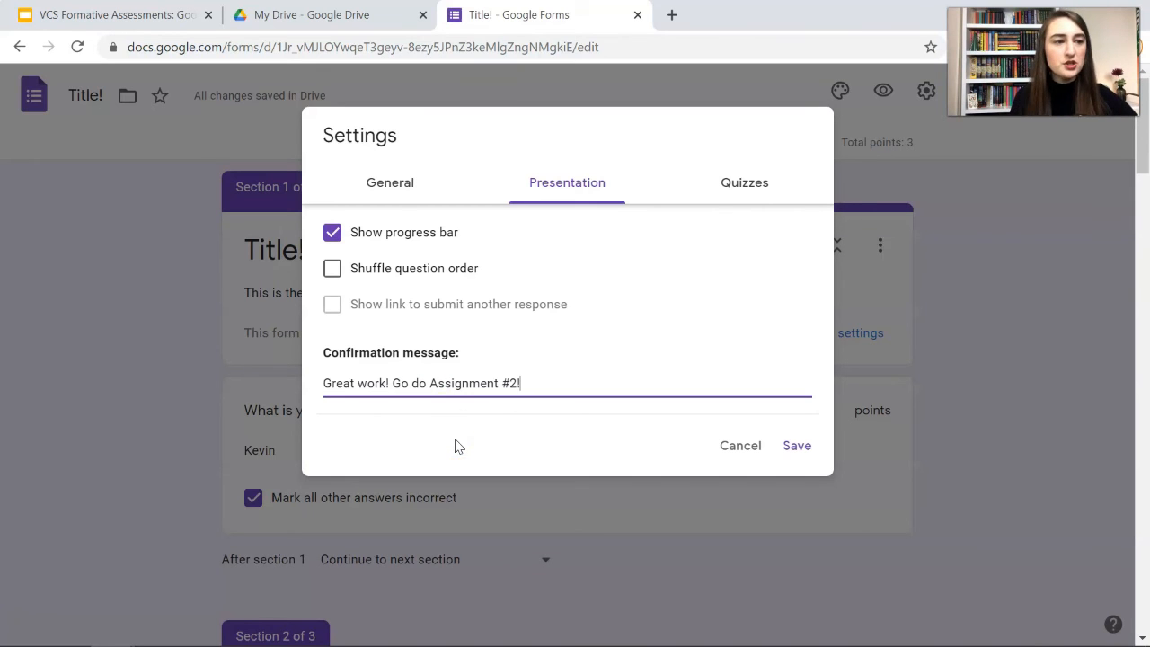
left_click(797, 449)
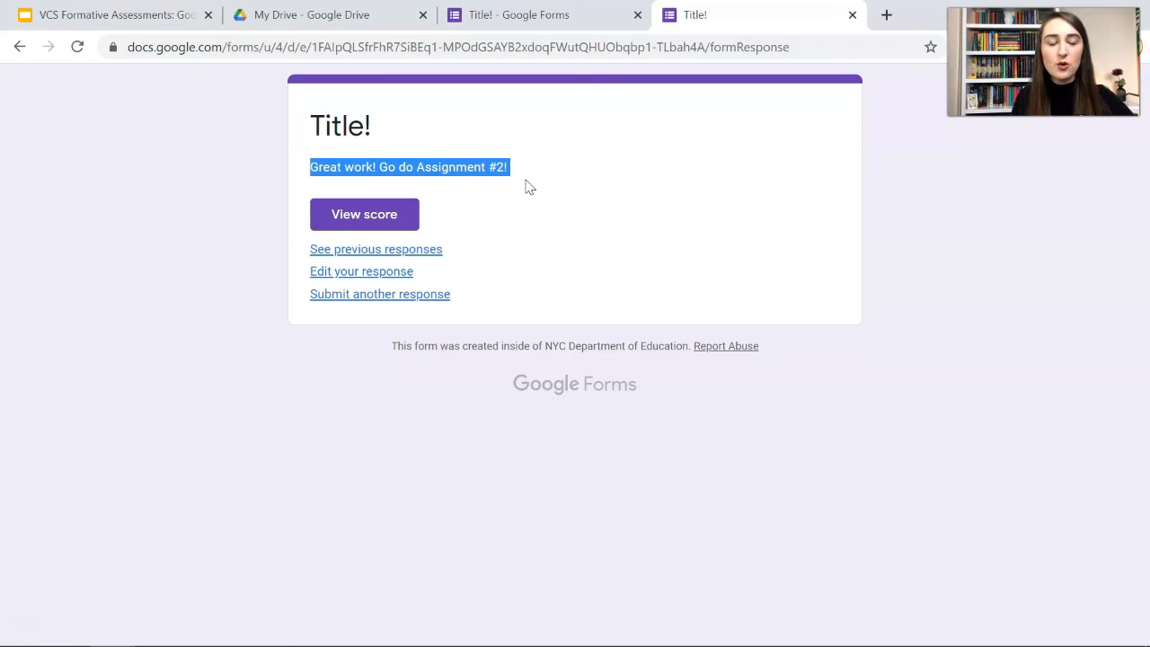
View the score, graded answers and feedback for the submitted test response
left_click(525, 169)
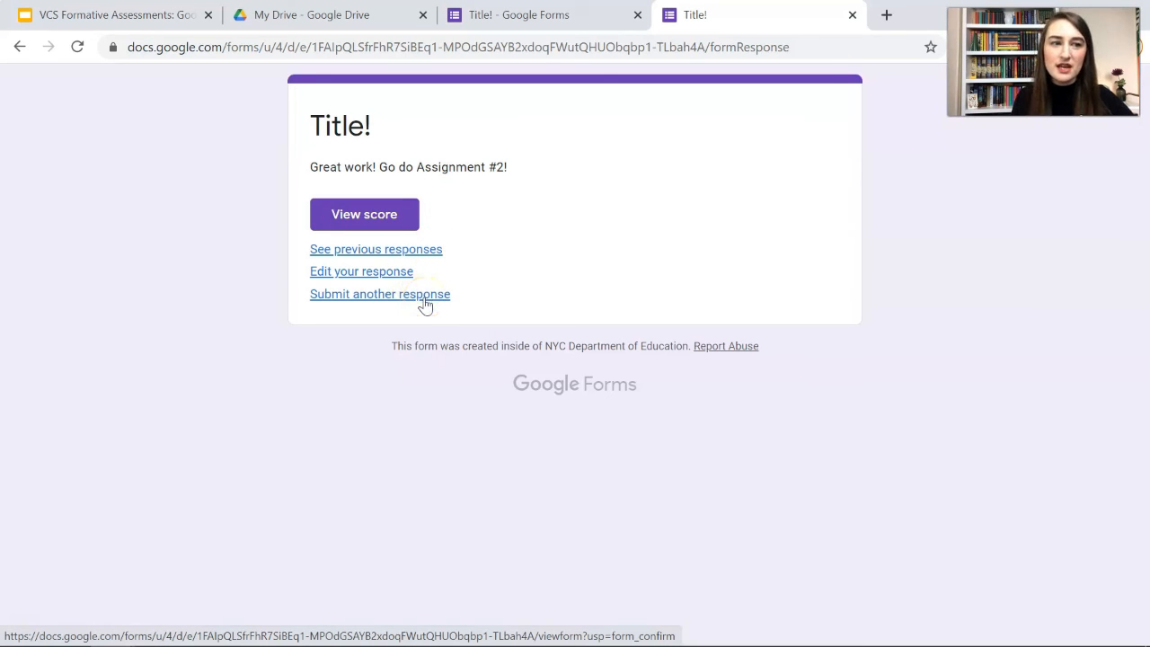
left_click(401, 227)
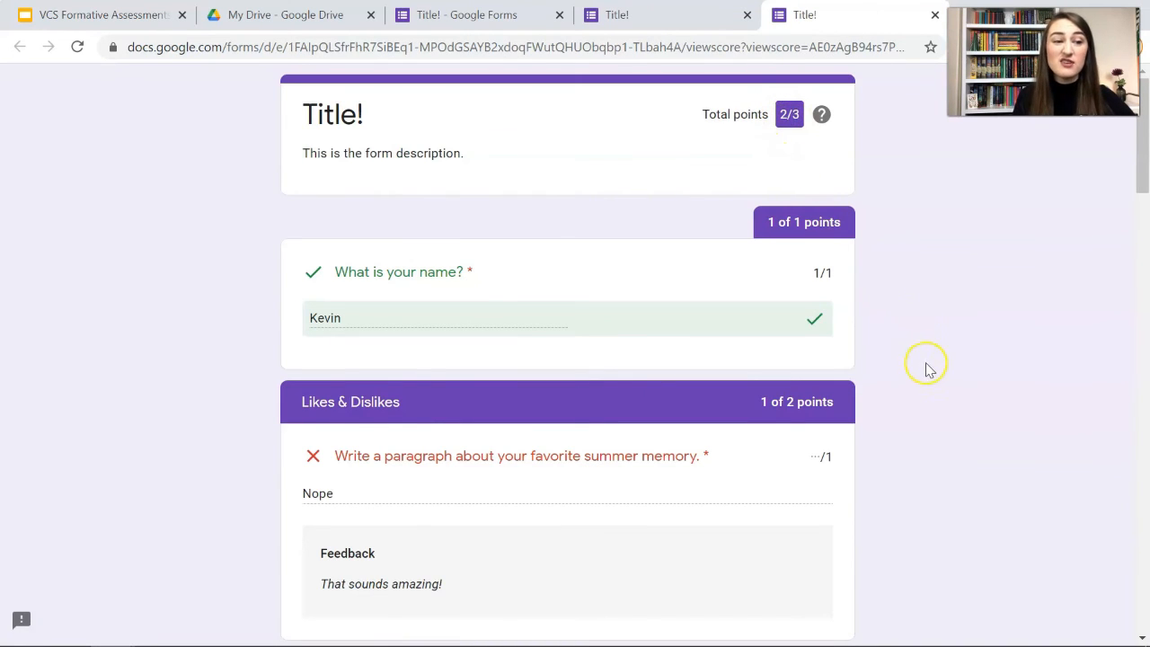
scroll(930, 370, "down", 1)
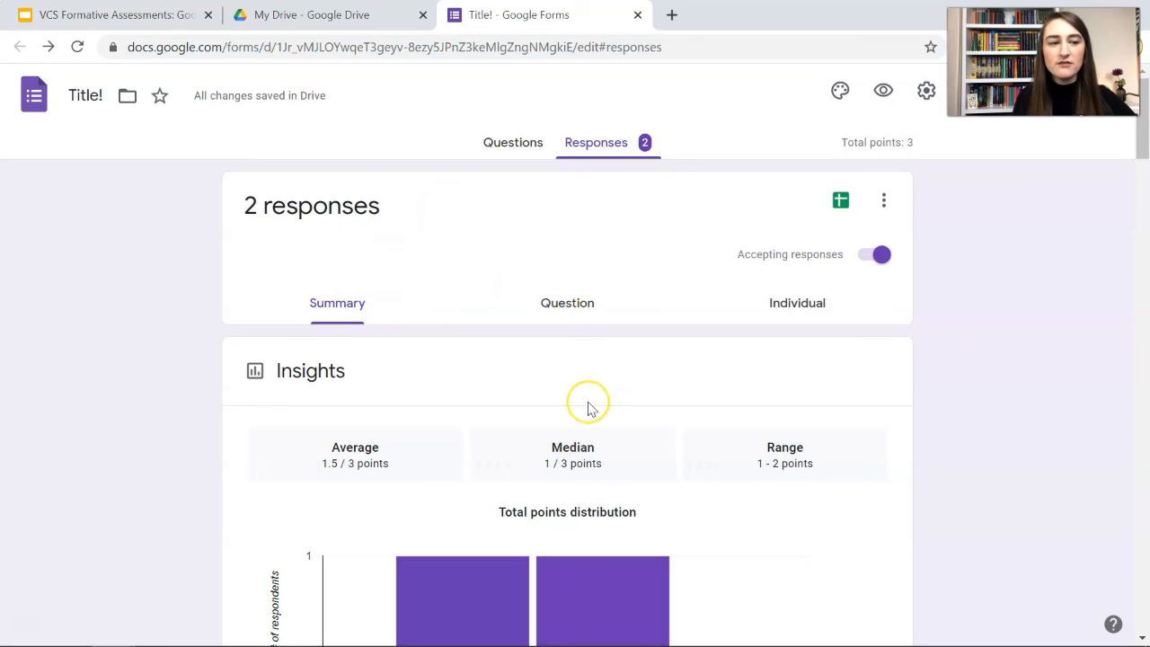
Look over the available actions for managing all collected responses, then close them without choosing one
left_click(895, 205)
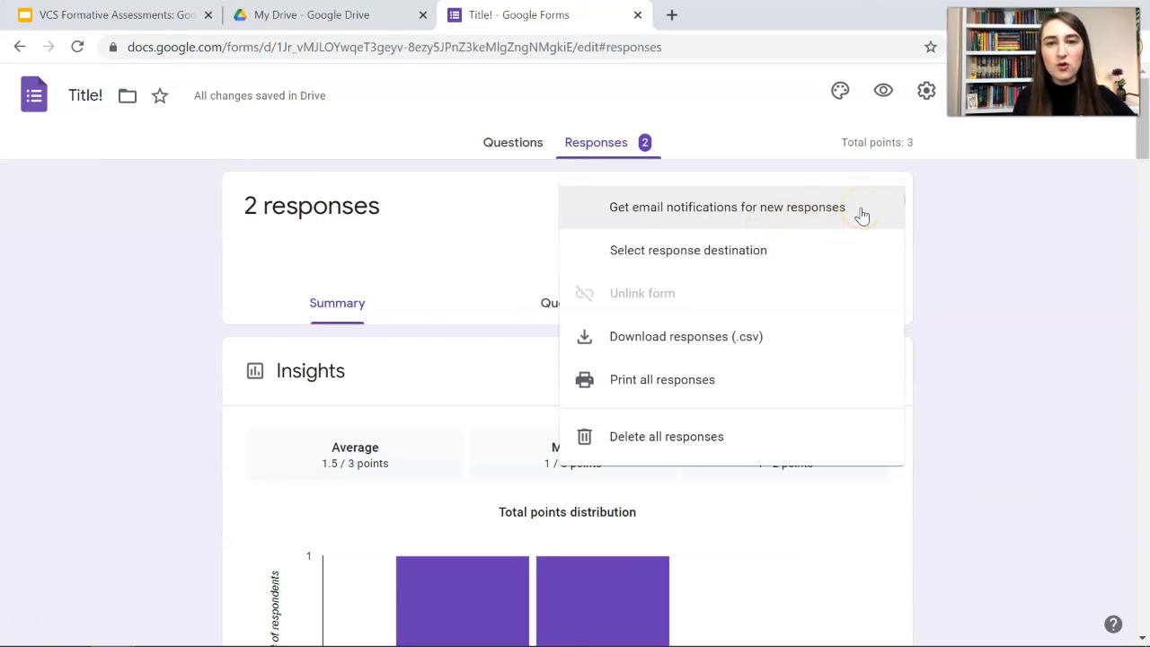
left_click(954, 252)
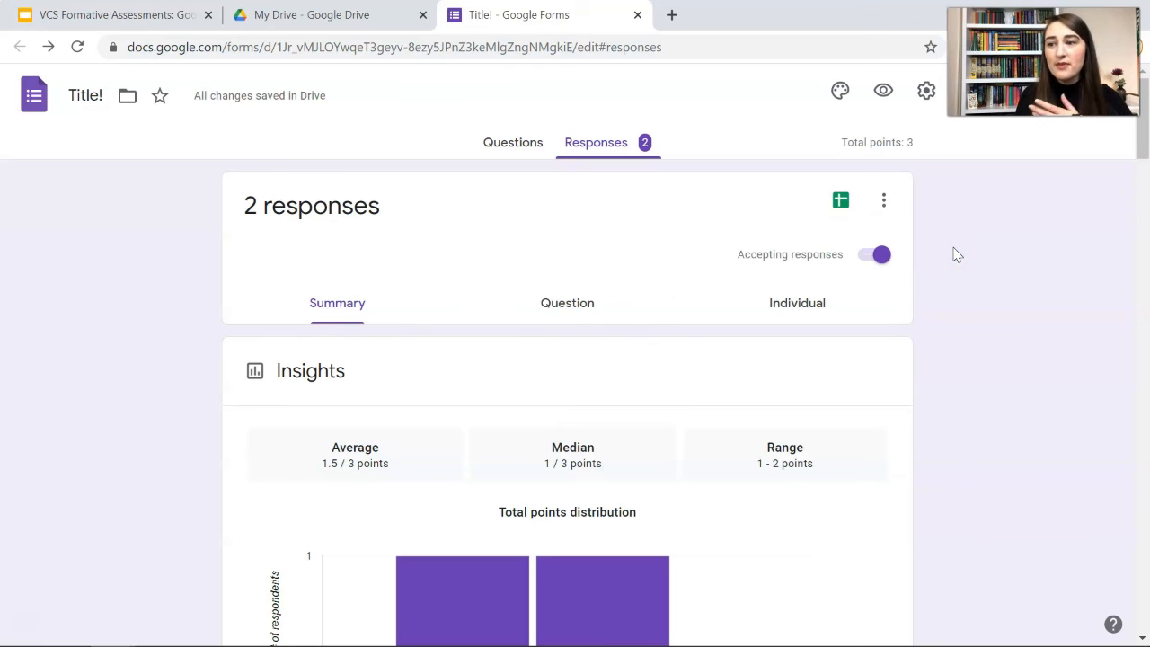